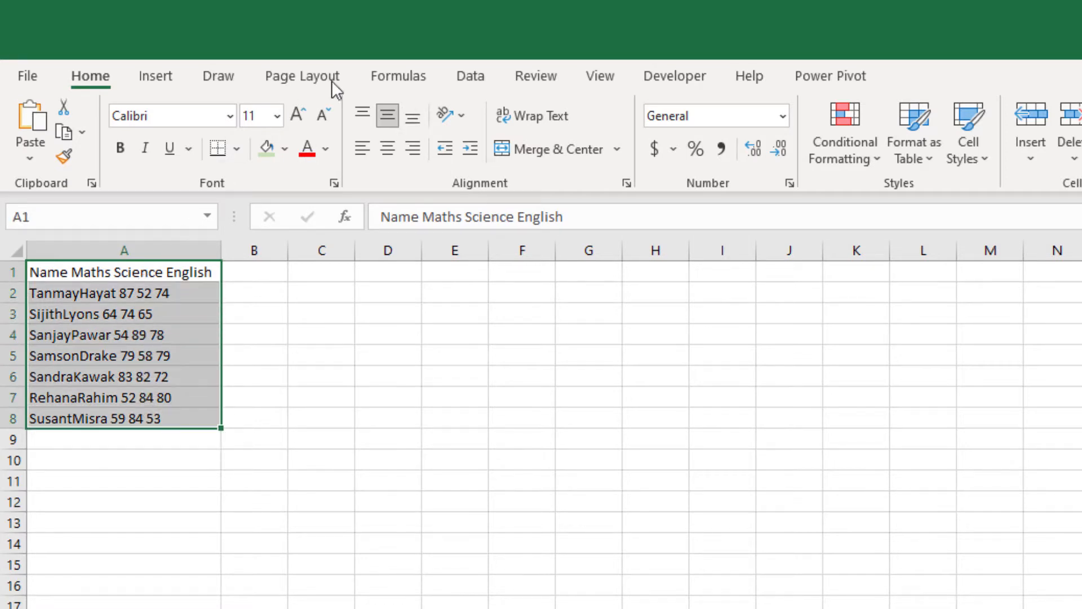
# Step: Start a Text to Columns conversion of A1:A8 as Delimited data, with Space as the only delimiter
pyautogui.click(466, 79)
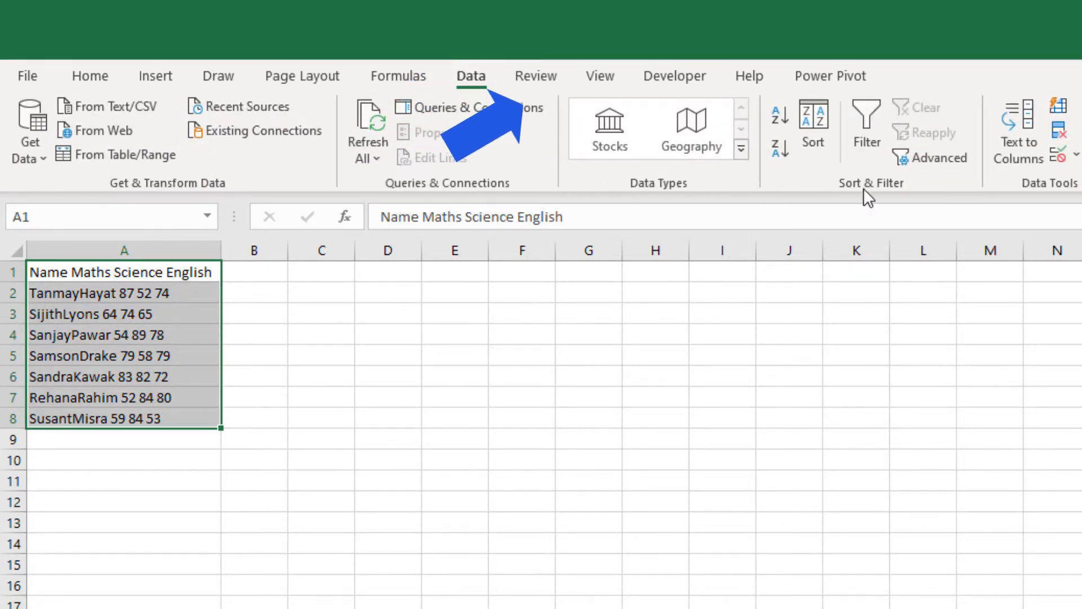
pyautogui.click(1020, 147)
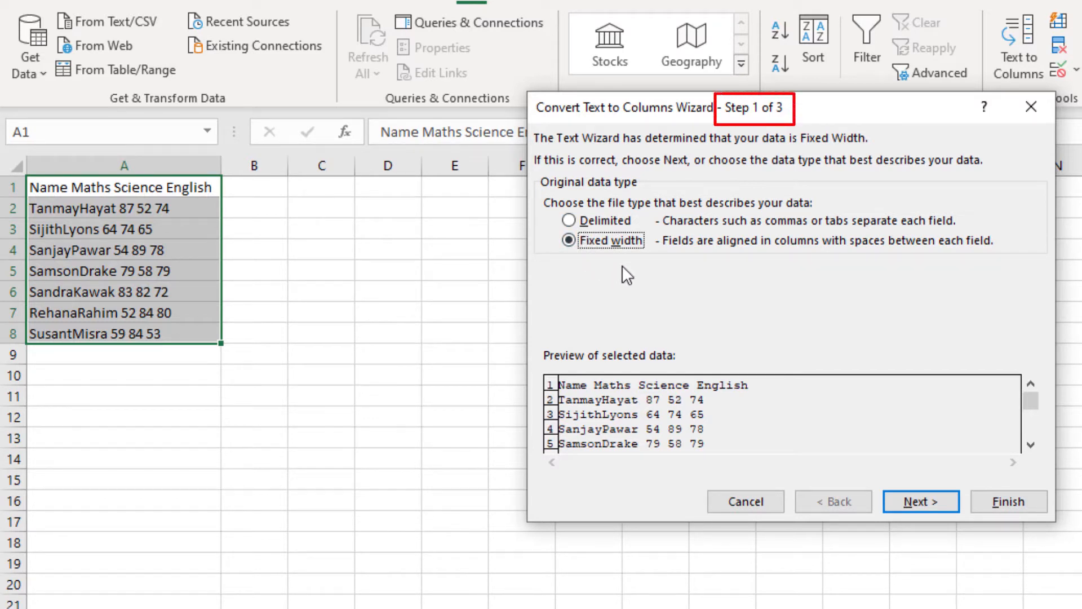
pyautogui.click(617, 218)
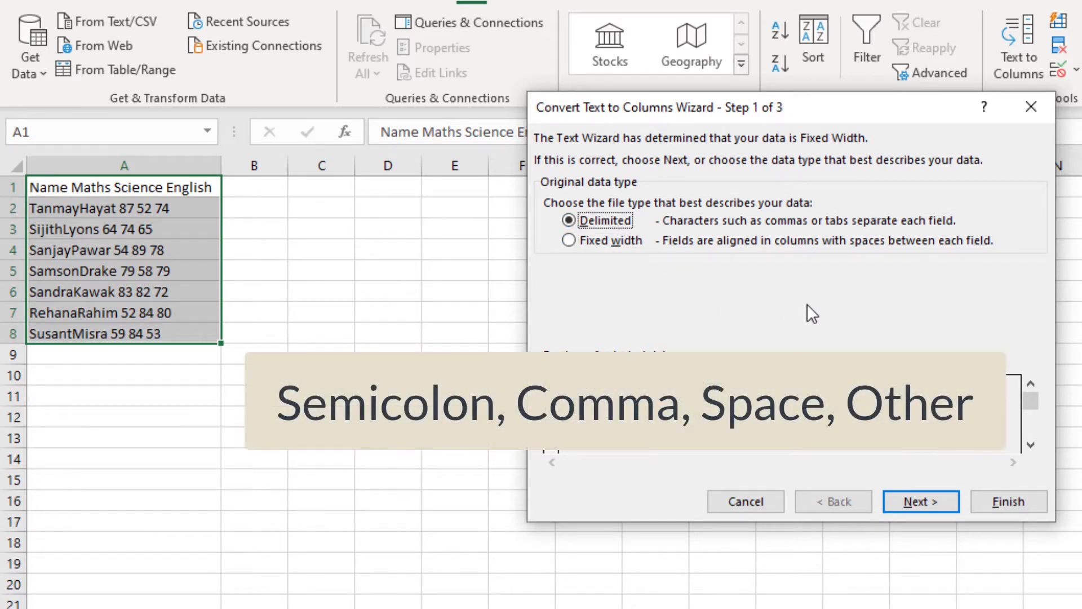
pyautogui.click(920, 498)
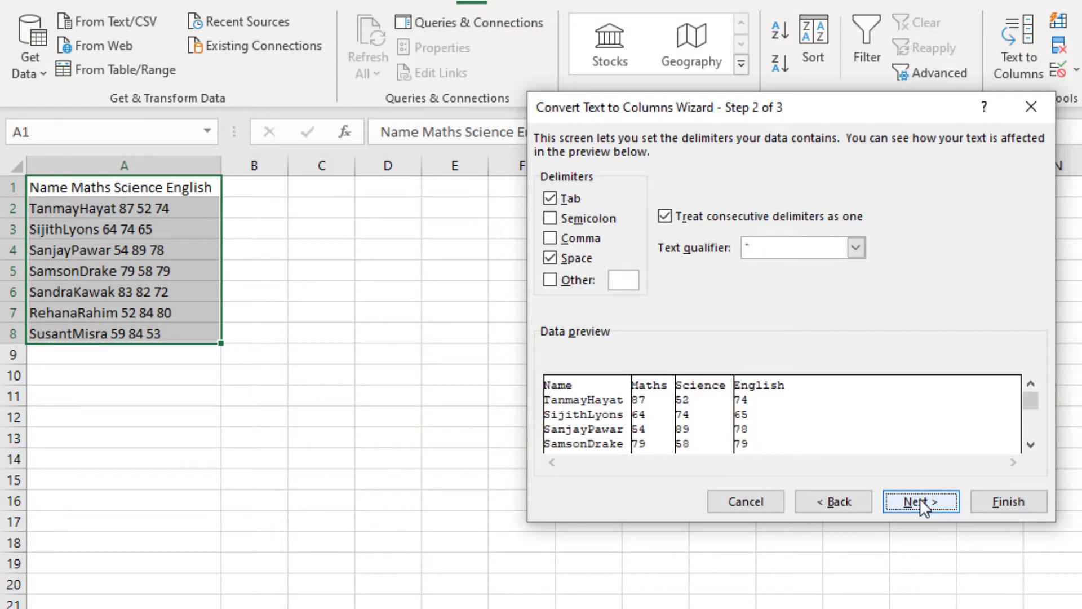
pyautogui.click(550, 258)
pyautogui.click(551, 258)
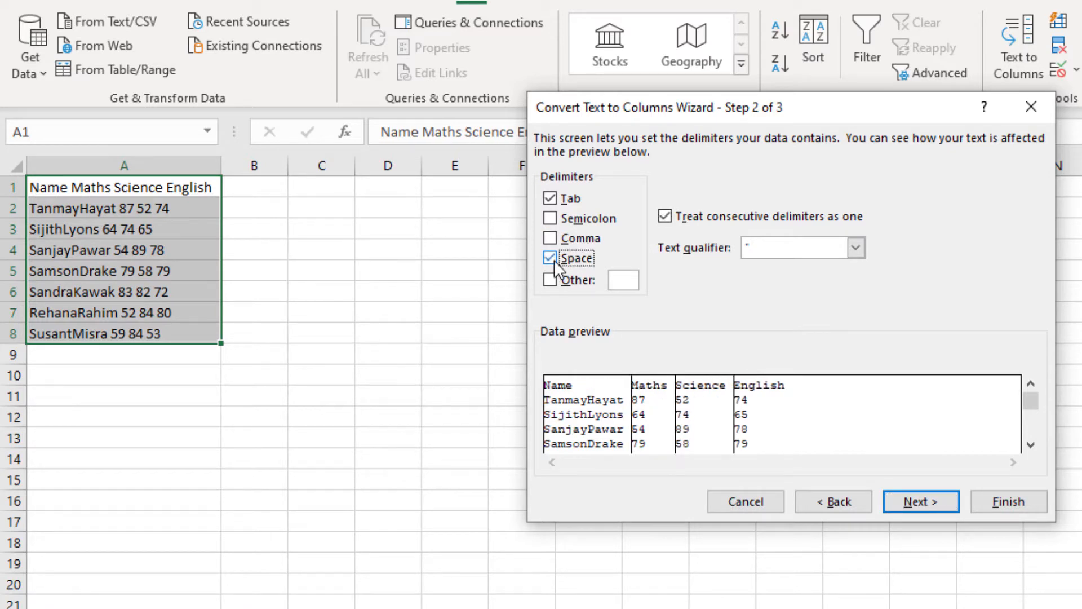
pyautogui.click(553, 199)
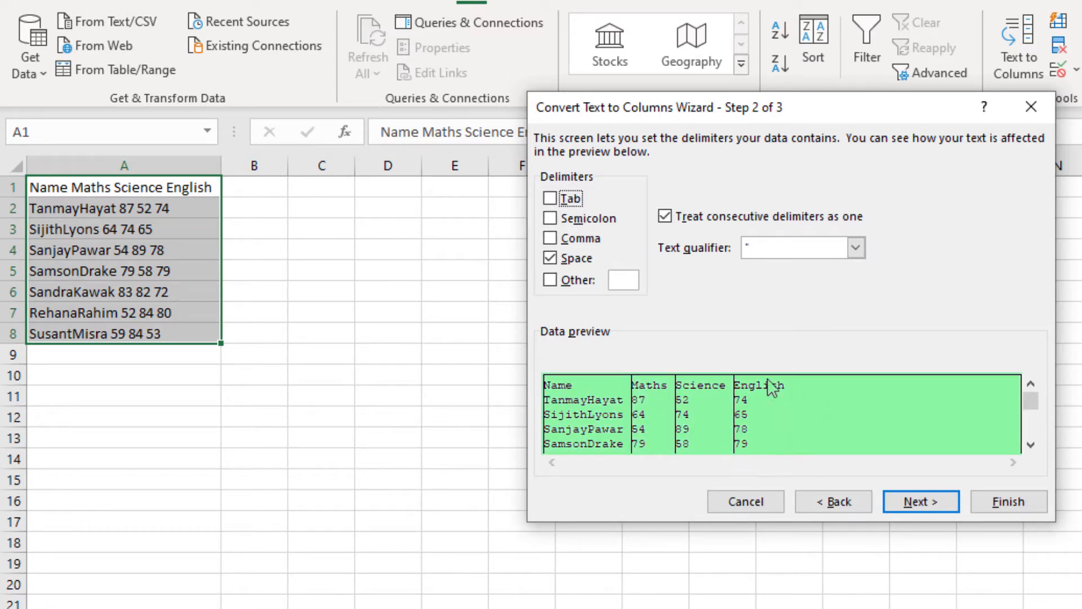
# Step: Complete the space-delimited conversion with the General column format and $A$1 as the destination
pyautogui.click(919, 499)
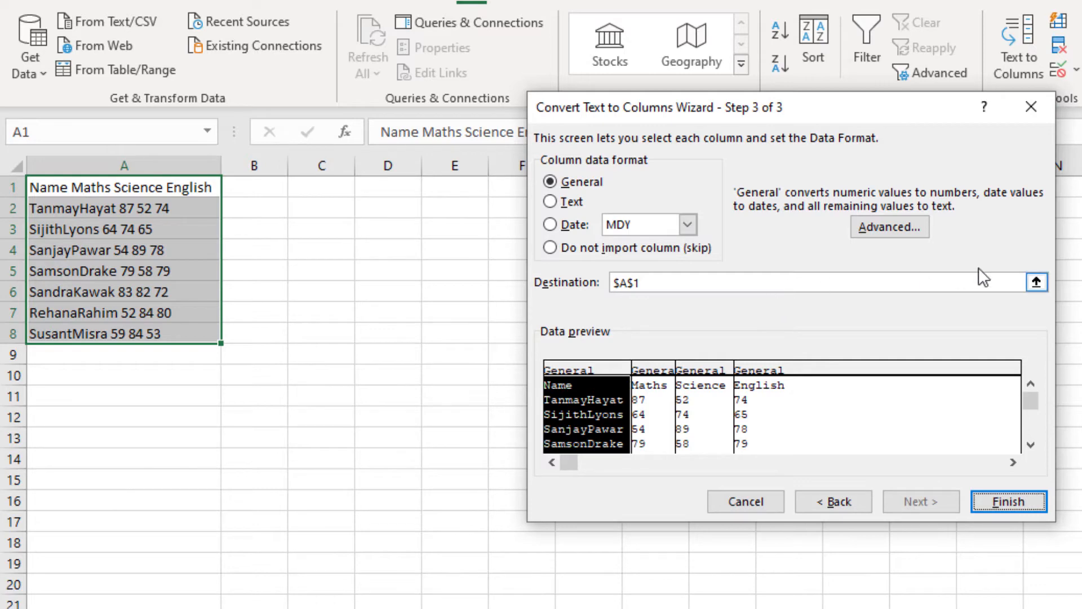
pyautogui.click(1036, 282)
pyautogui.click(1041, 135)
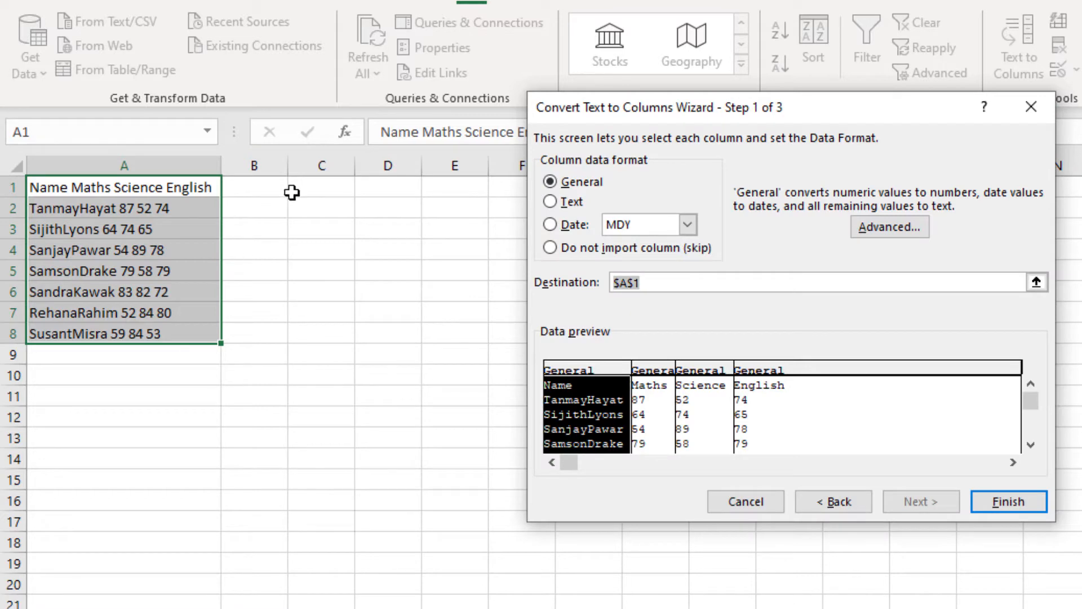
pyautogui.click(996, 509)
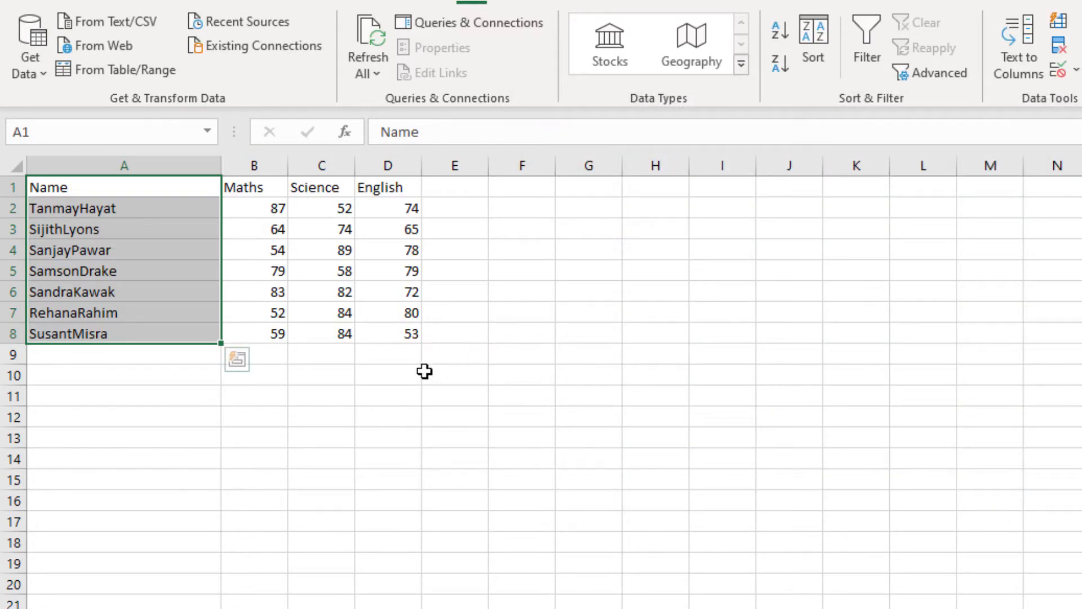
pyautogui.click(425, 371)
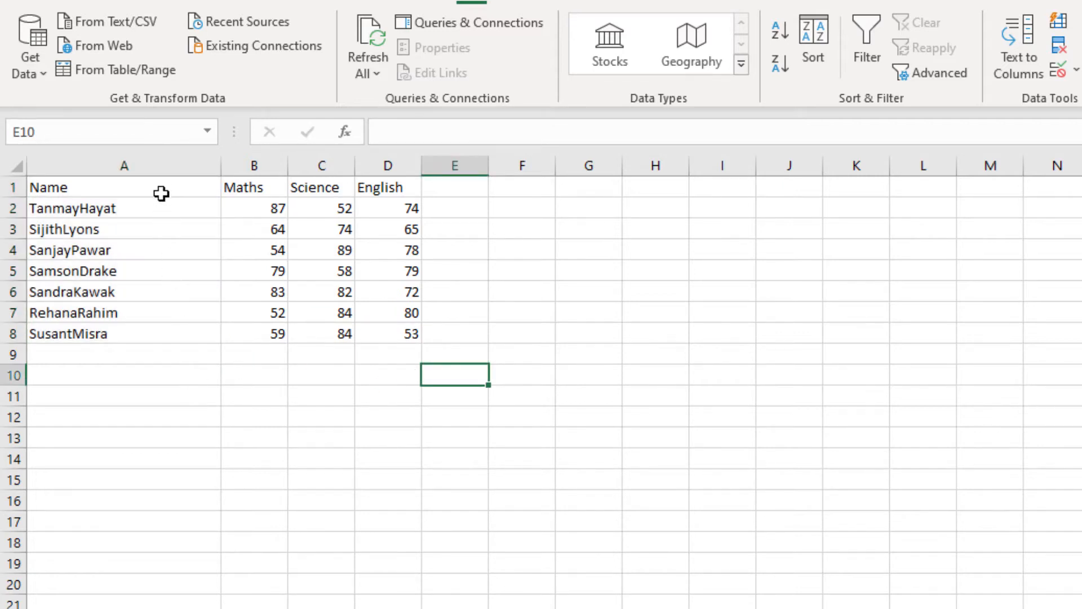
# Step: Insert an empty column between the Name and Maths columns
pyautogui.moveTo(161, 194); pyautogui.dragTo(158, 333)
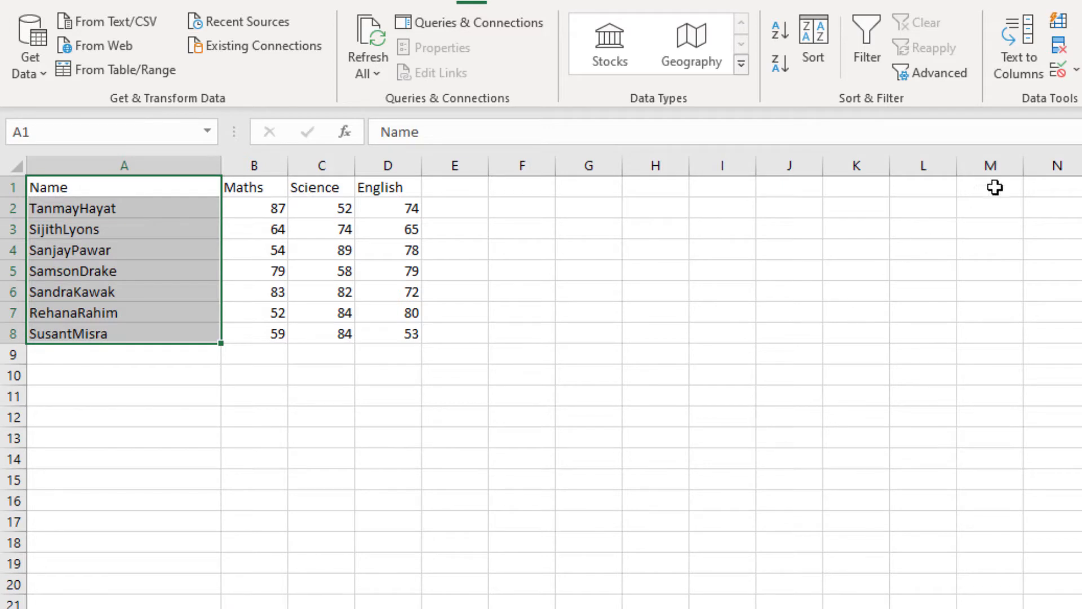
pyautogui.click(258, 166)
pyautogui.rightClick(258, 167)
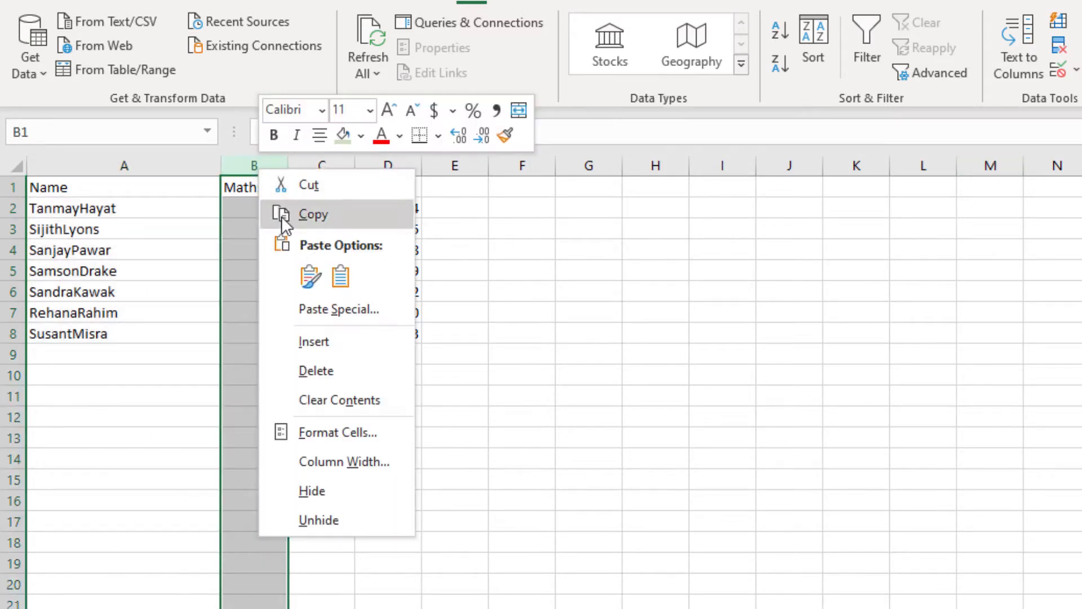
pyautogui.click(316, 343)
pyautogui.click(297, 191)
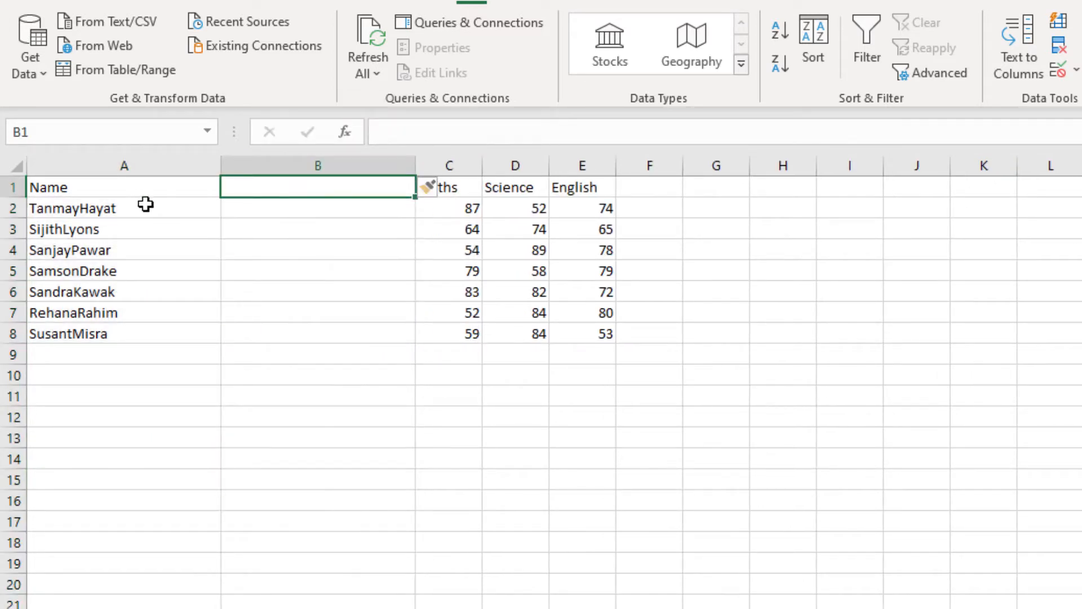
# Step: Split the joined names in A2:A8 into columns A and B with Text to Columns, Fixed width, using one break at position 6
pyautogui.moveTo(141, 206); pyautogui.dragTo(142, 336)
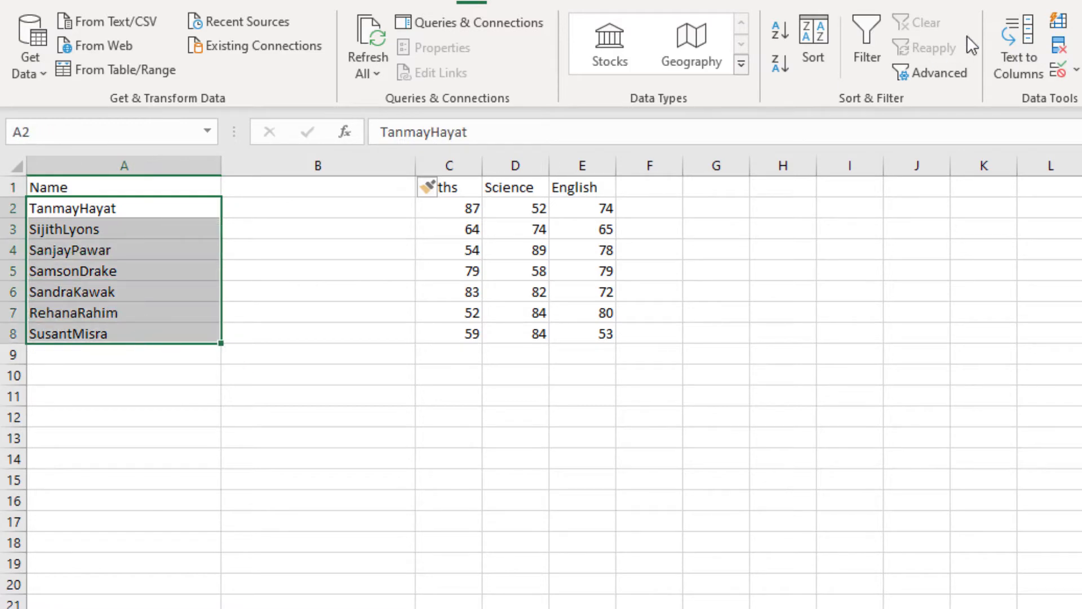
pyautogui.click(1020, 41)
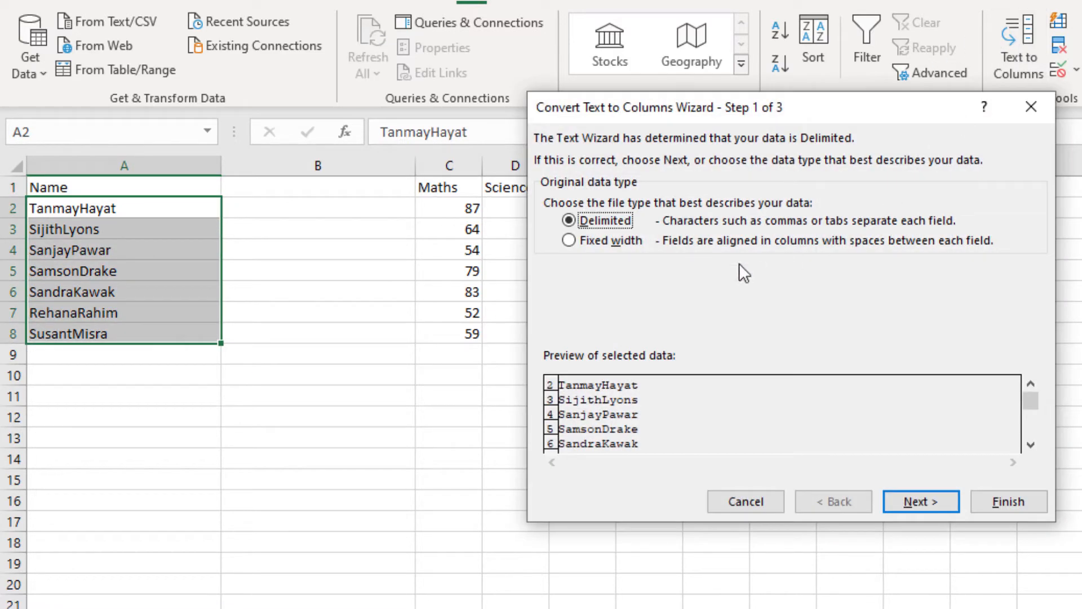
pyautogui.click(605, 240)
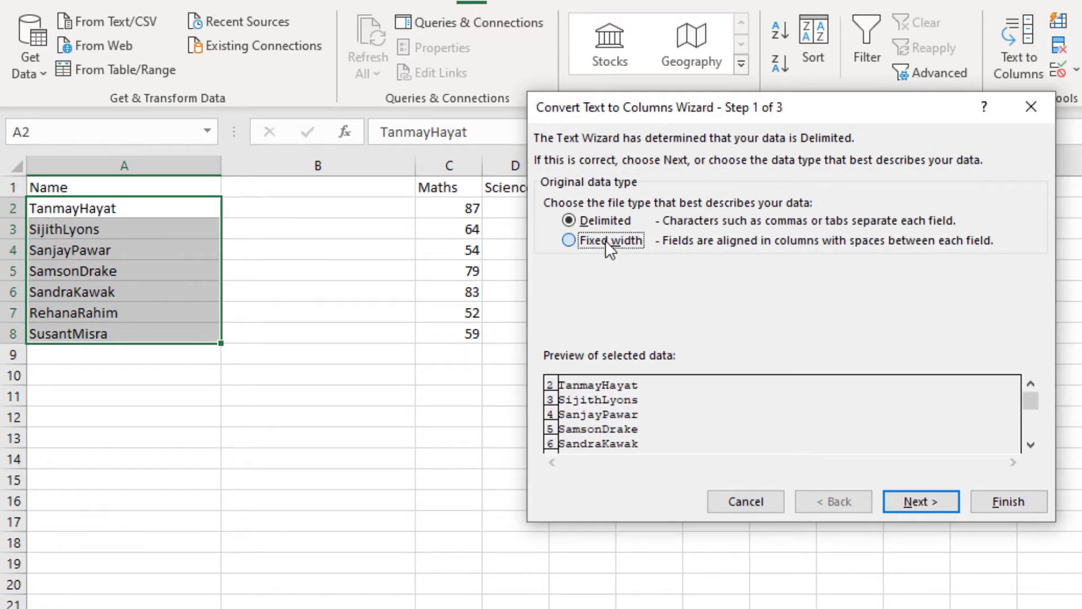
pyautogui.click(901, 500)
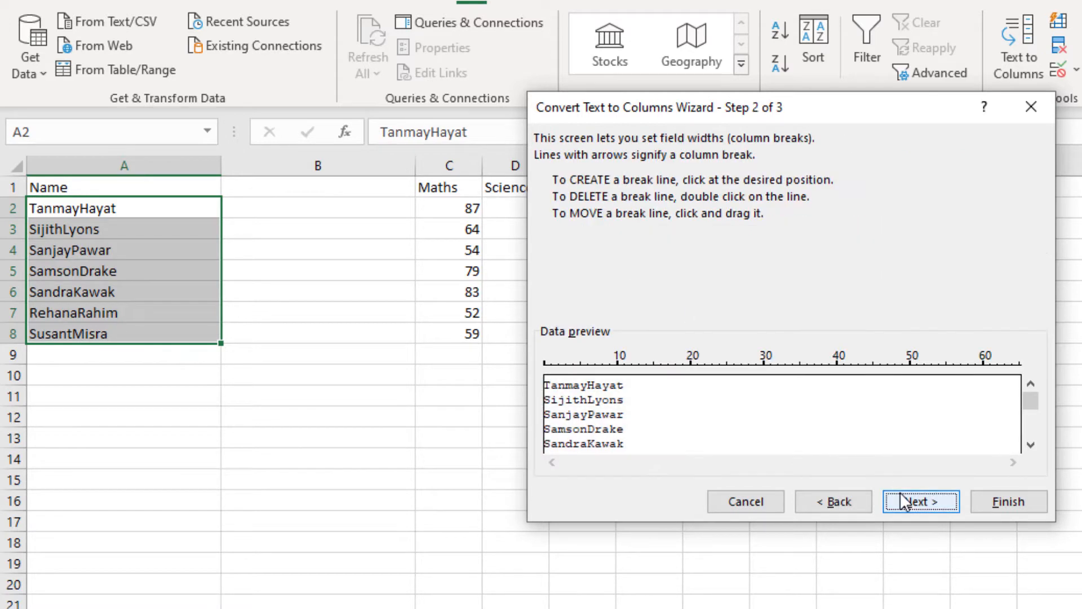
pyautogui.click(684, 366)
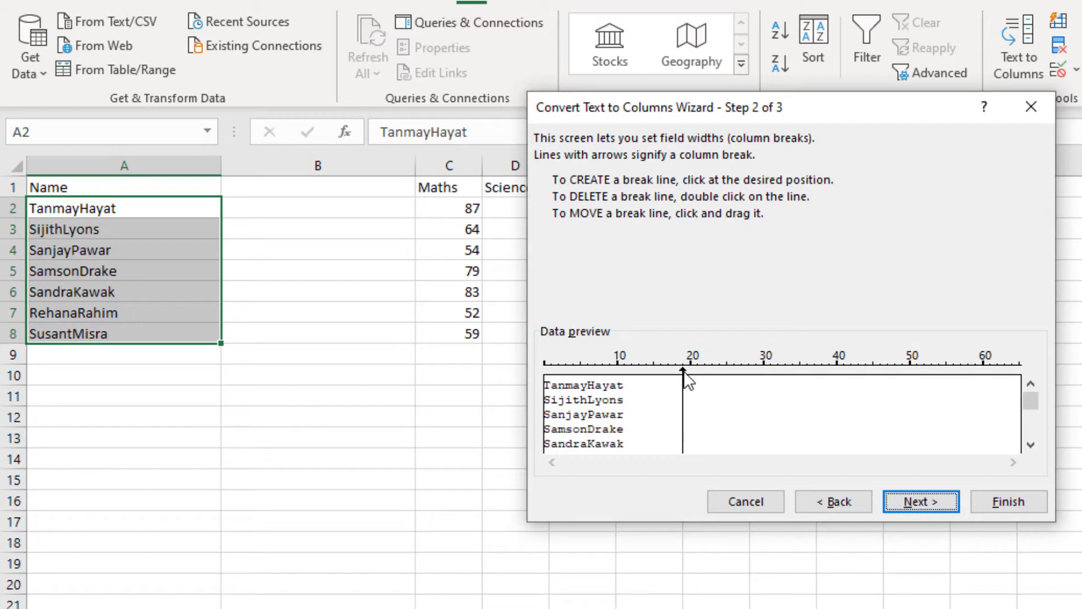
pyautogui.moveTo(684, 373); pyautogui.dragTo(589, 370)
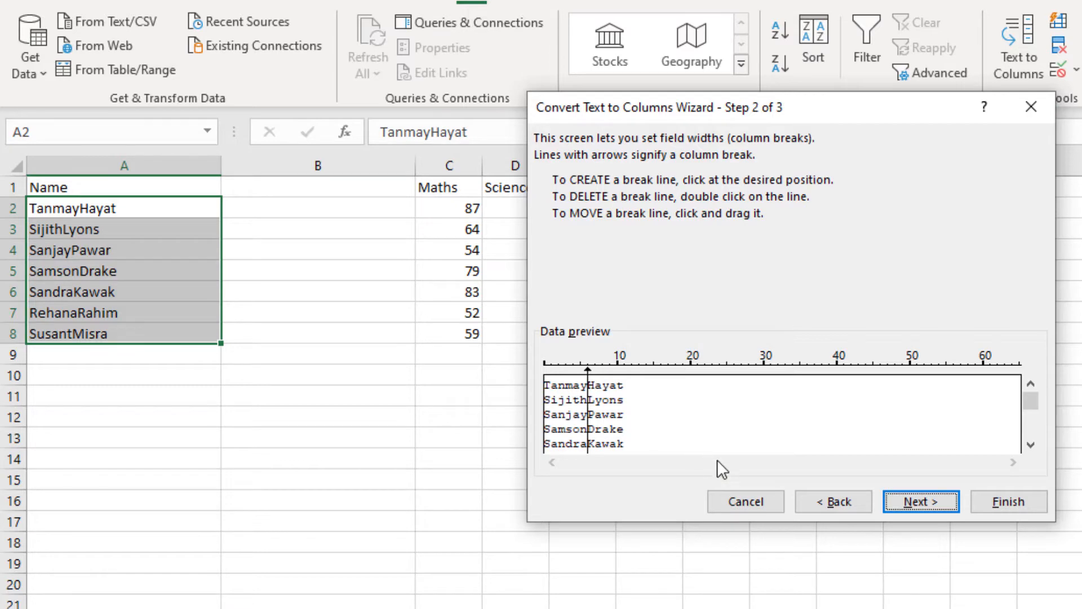
pyautogui.click(921, 499)
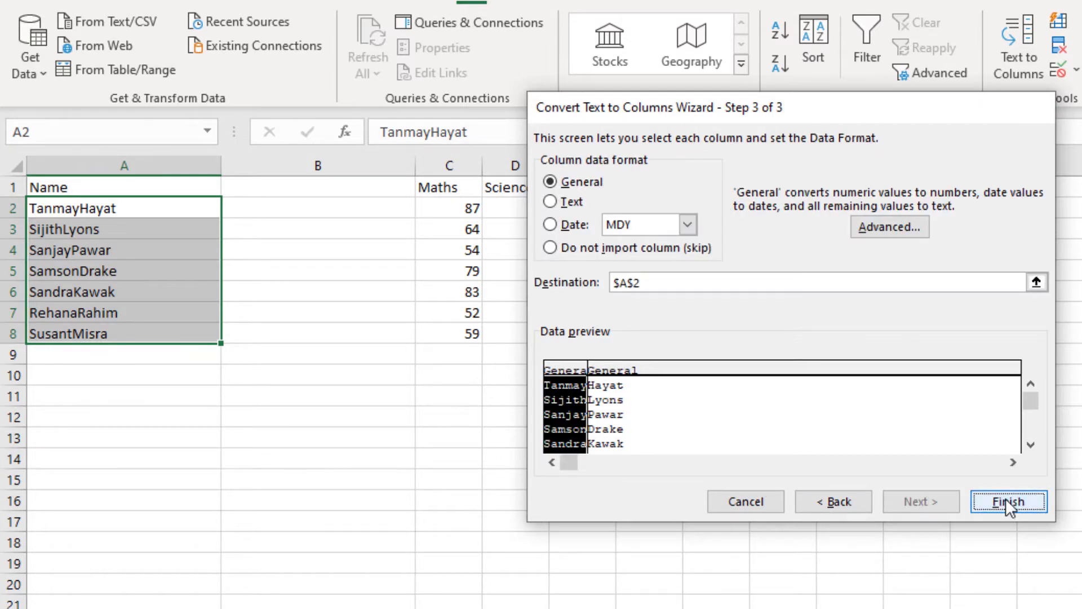
pyautogui.click(1006, 498)
pyautogui.click(330, 276)
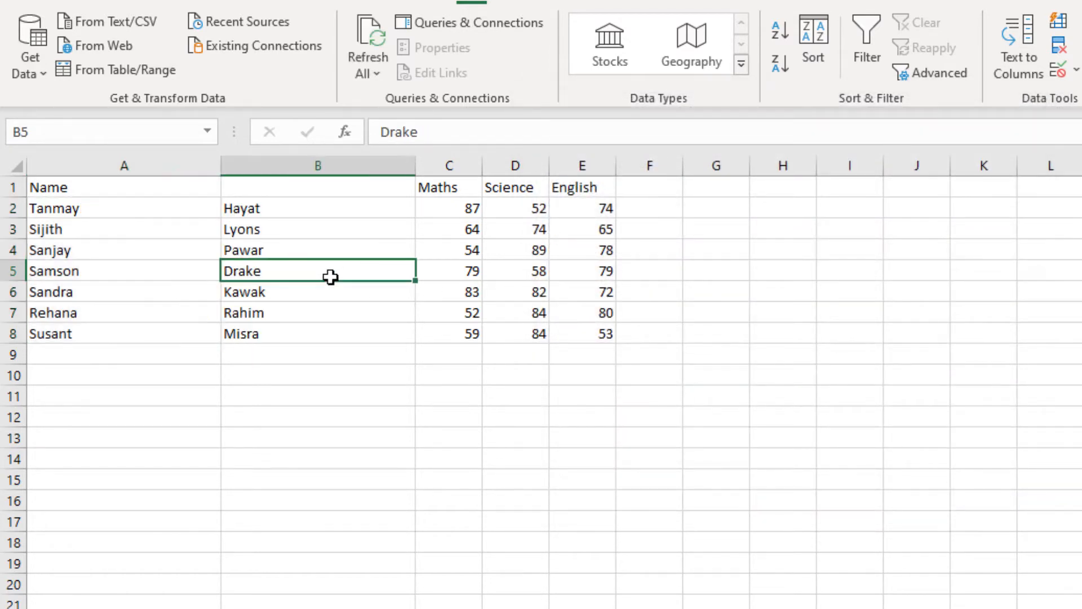
pyautogui.click(318, 205)
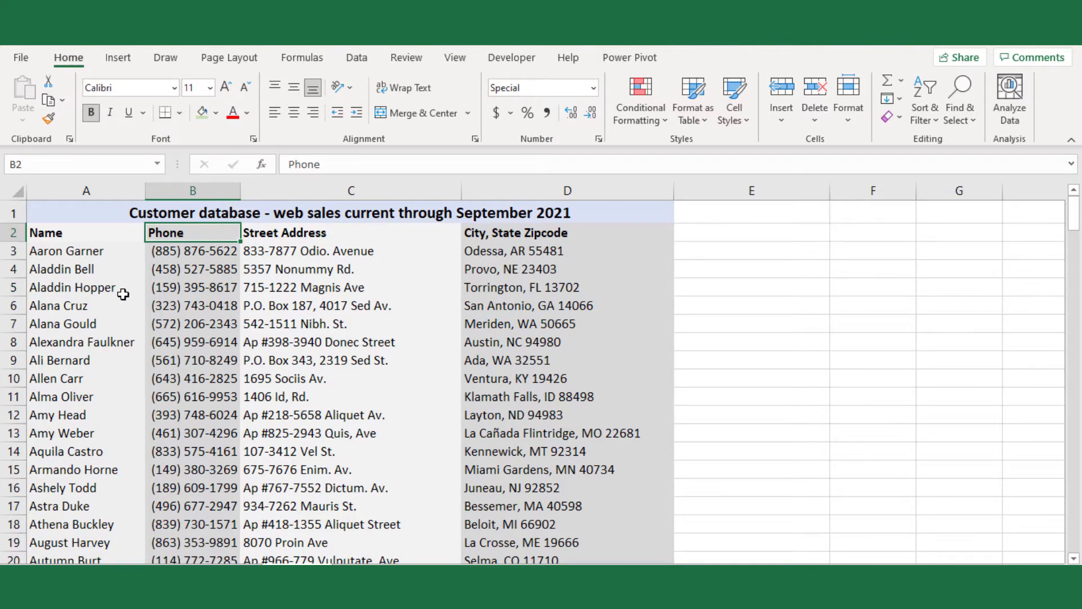
# Step: Look through the records of the customer database for web sales through September 2021
pyautogui.click(79, 214)
pyautogui.scroll(-10, 112, 293)
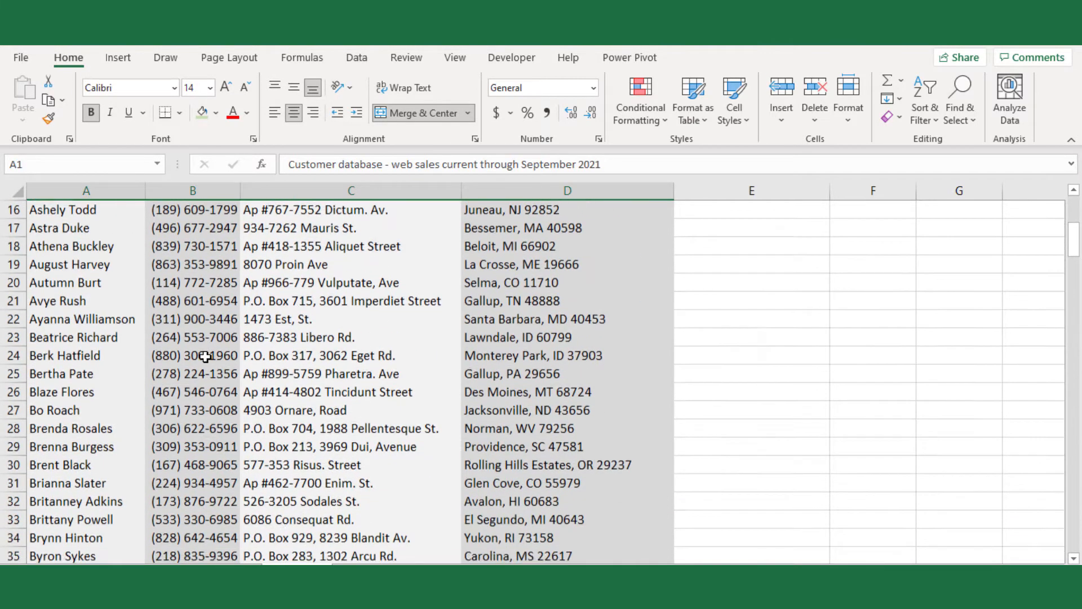
pyautogui.scroll(-5, 205, 356)
pyautogui.scroll(15, 206, 357)
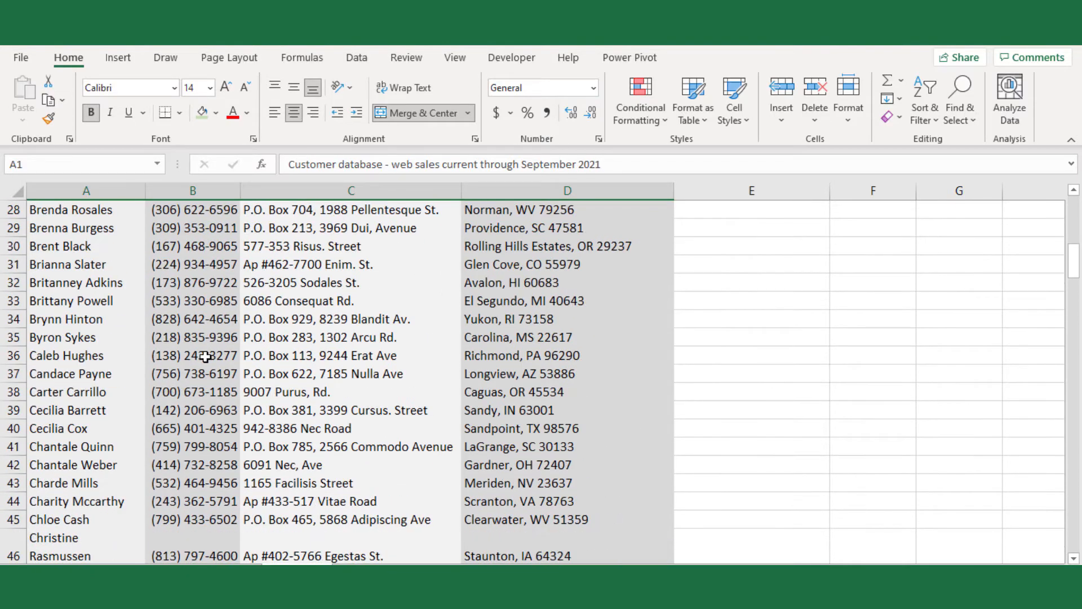
pyautogui.scroll(-11, 205, 356)
pyautogui.scroll(11, 206, 357)
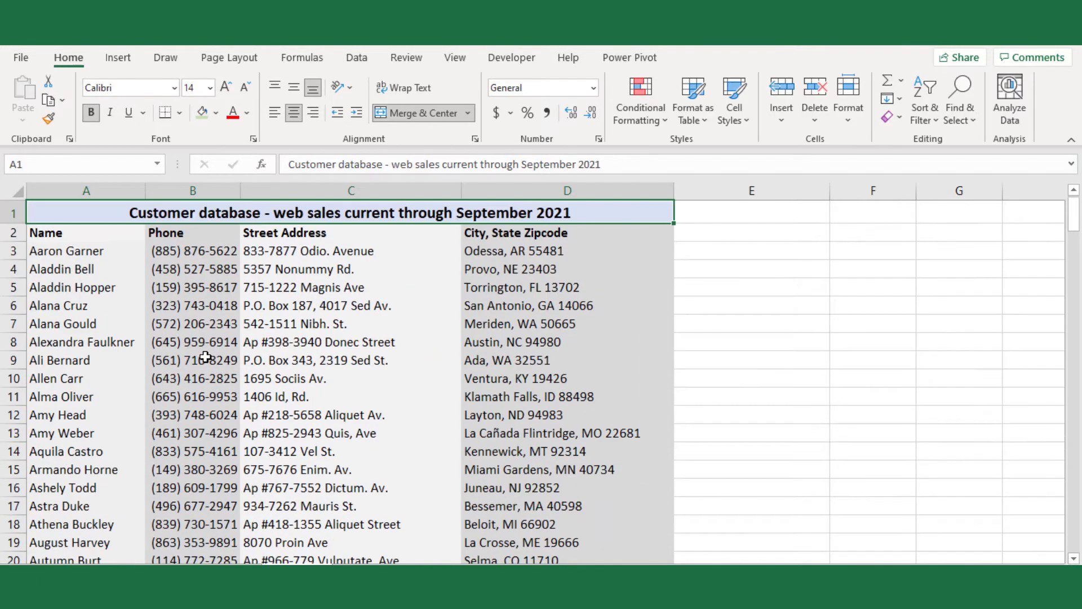
# Step: Jump from header cell A2 around the edges of the data: D2, D202, A202 and back up to the title in A1
pyautogui.click(107, 248)
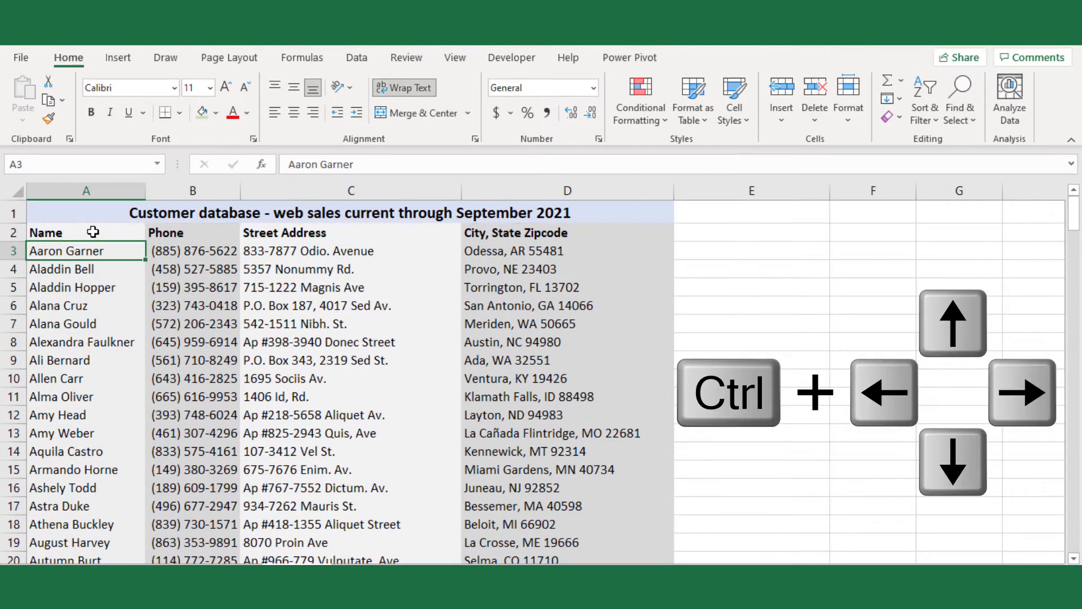
pyautogui.click(97, 231)
pyautogui.scroll(-1, 531, 378)
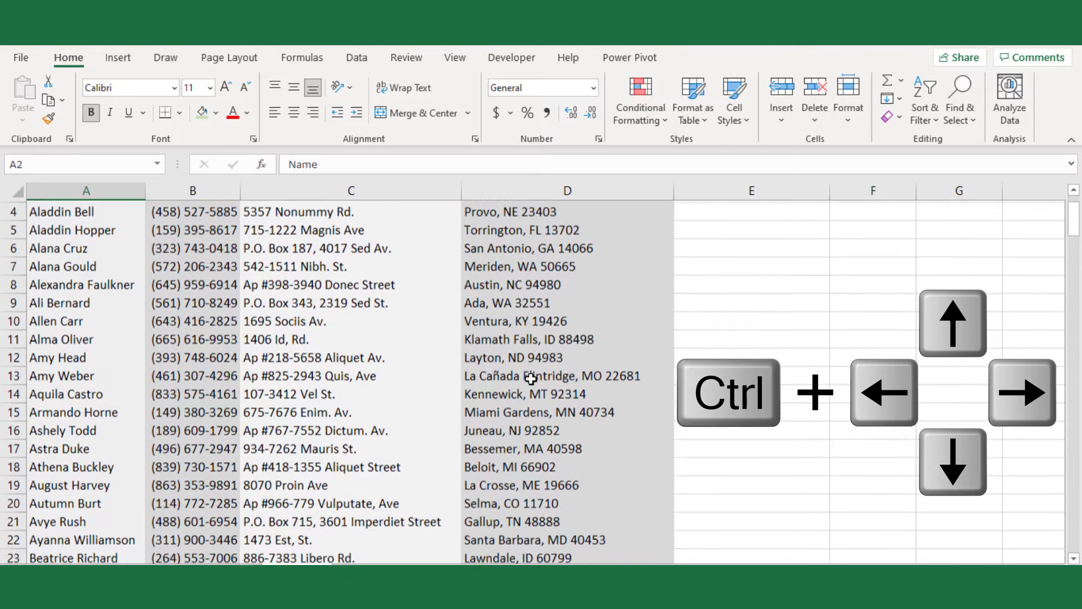
pyautogui.scroll(1, 530, 378)
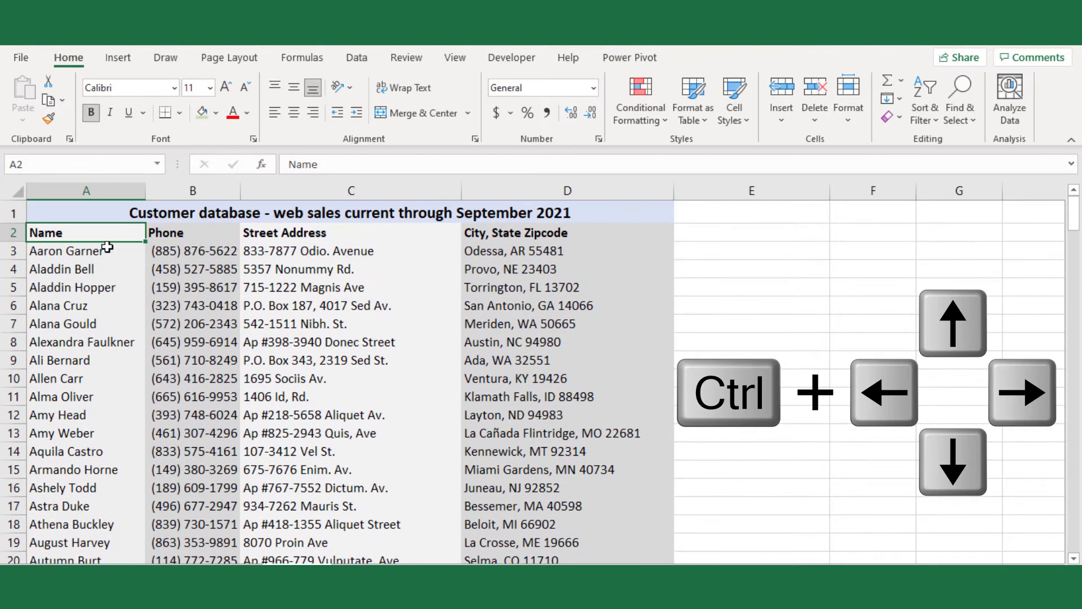
pyautogui.hotkey('ctrl', 'Right')
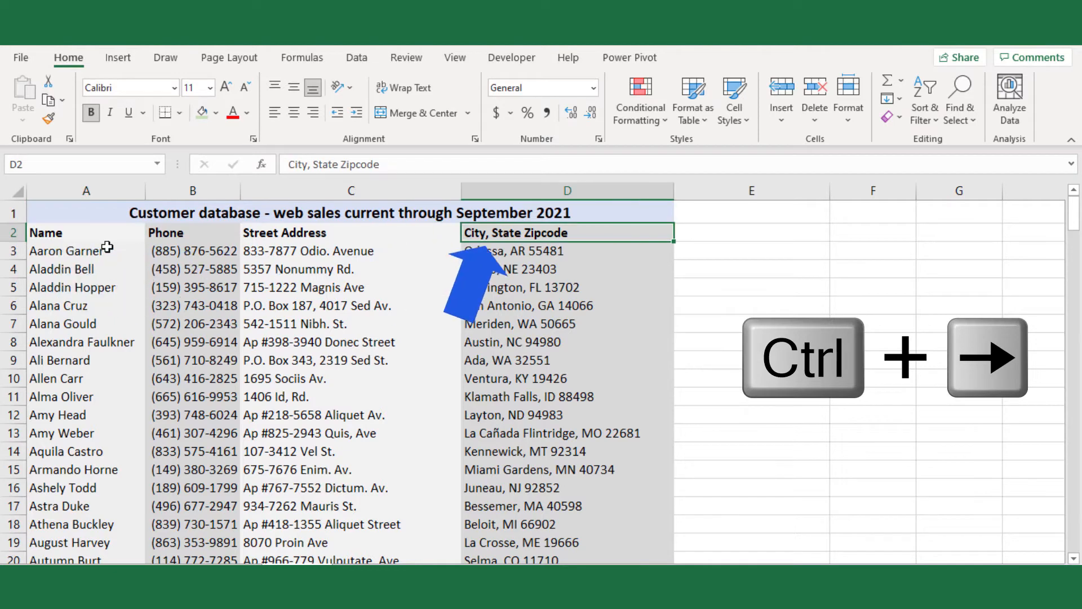
pyautogui.hotkey('ctrl', 'Down')
pyautogui.hotkey('ctrl', 'Left')
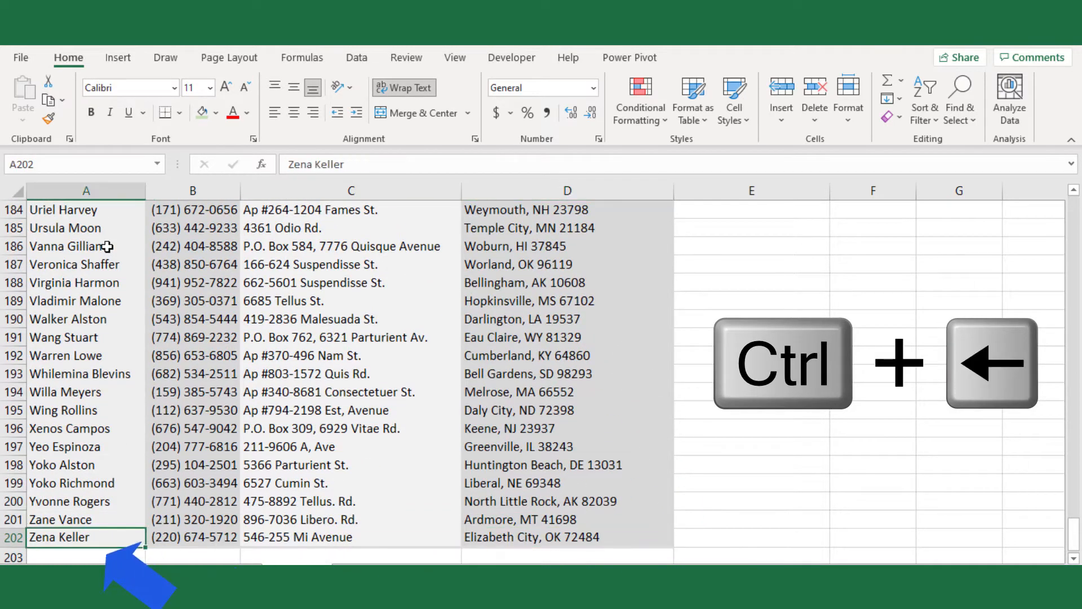
pyautogui.hotkey('ctrl', 'Up')
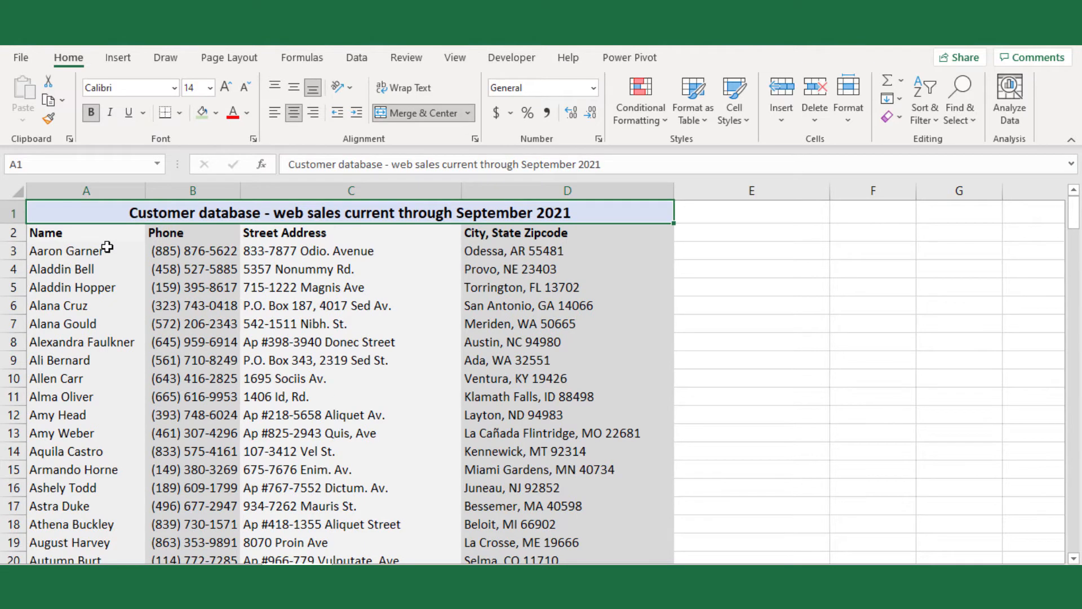
# Step: Extend a selection from A2 across to column D and down to row 202, and bring it back up to the title row
pyautogui.press('Down')
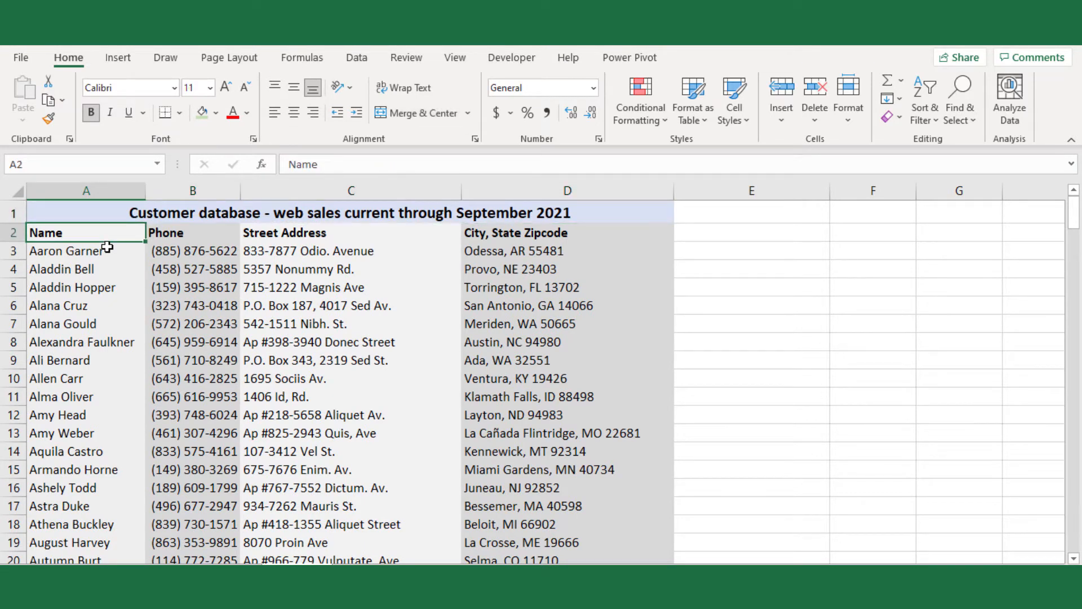
pyautogui.hotkey('ctrl', 'shift', 'Right')
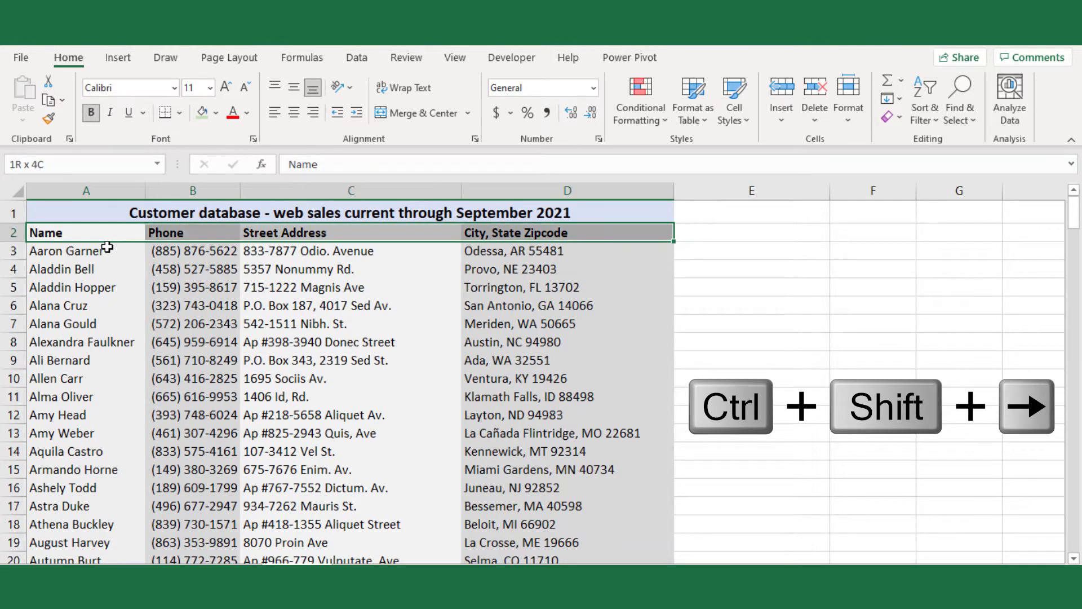
pyautogui.hotkey('ctrl', 'shift', 'Down')
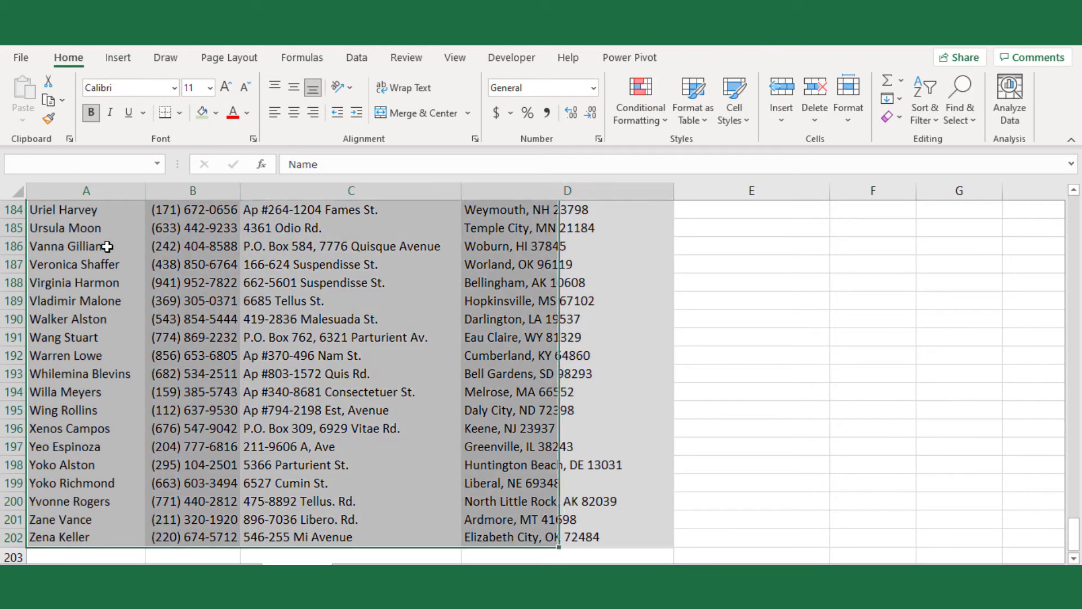
pyautogui.hotkey('ctrl', 'shift', 'Up')
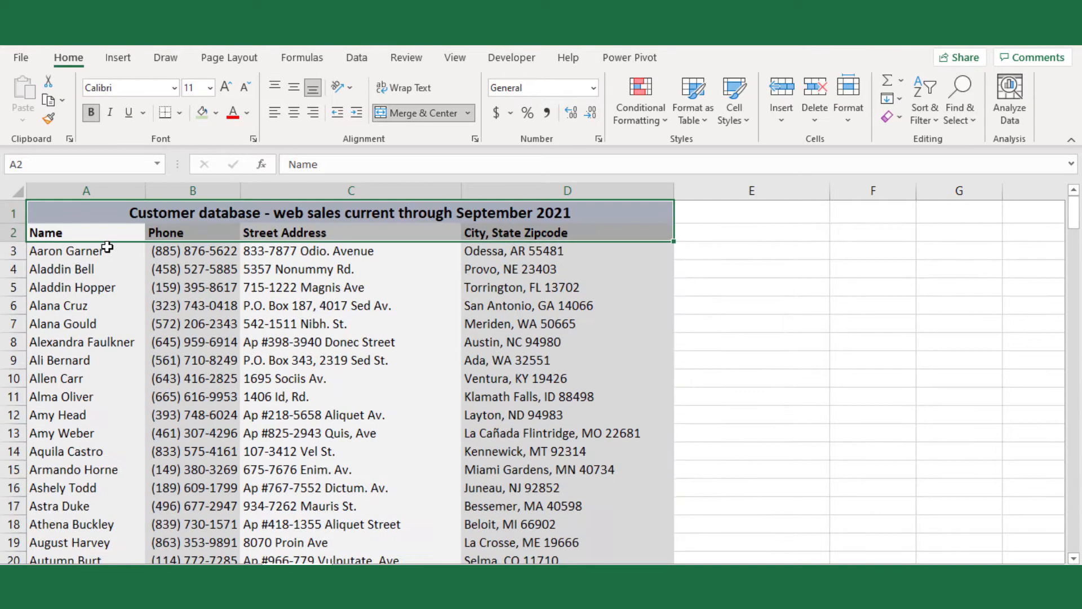
# Step: Select every cell of the customer database worksheet at once
pyautogui.click(10, 188)
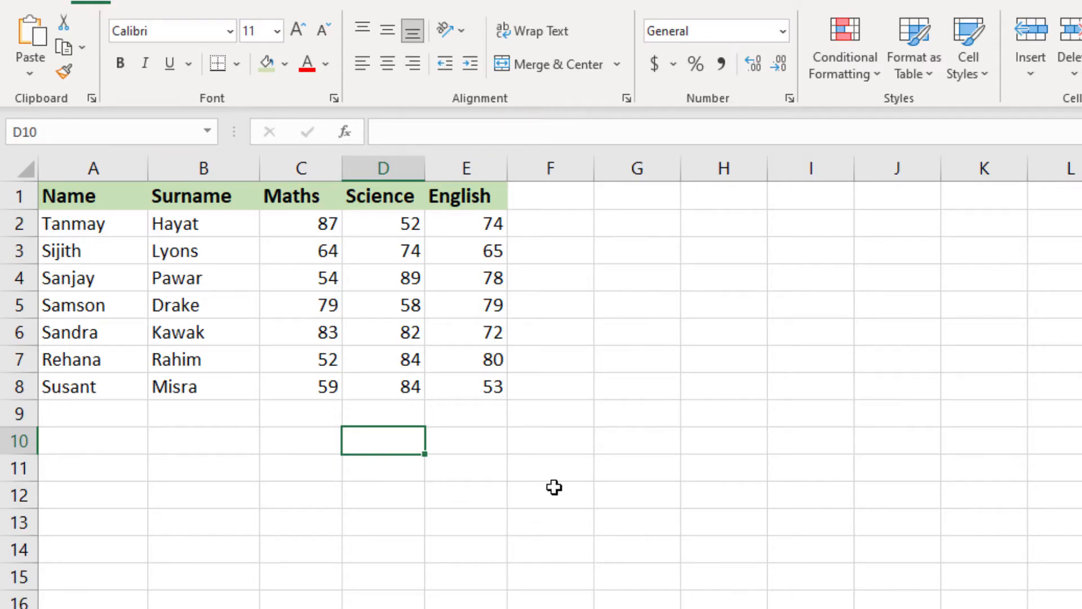
# Step: Insert a blank row above row 5 of the marks table and repeat that insertion three more times
pyautogui.click(596, 503)
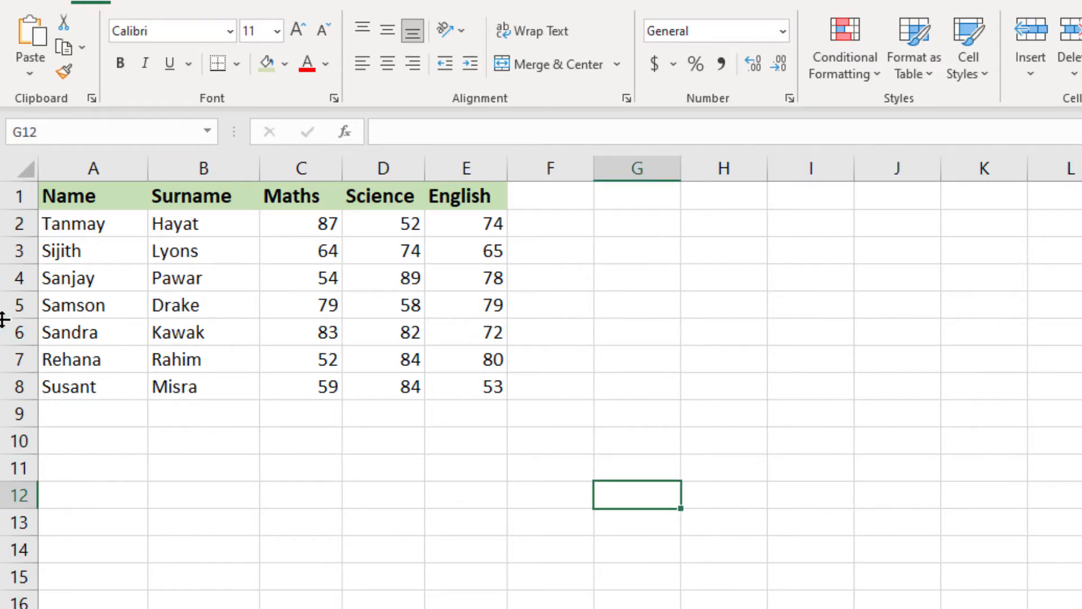
pyautogui.click(20, 305)
pyautogui.rightClick(35, 307)
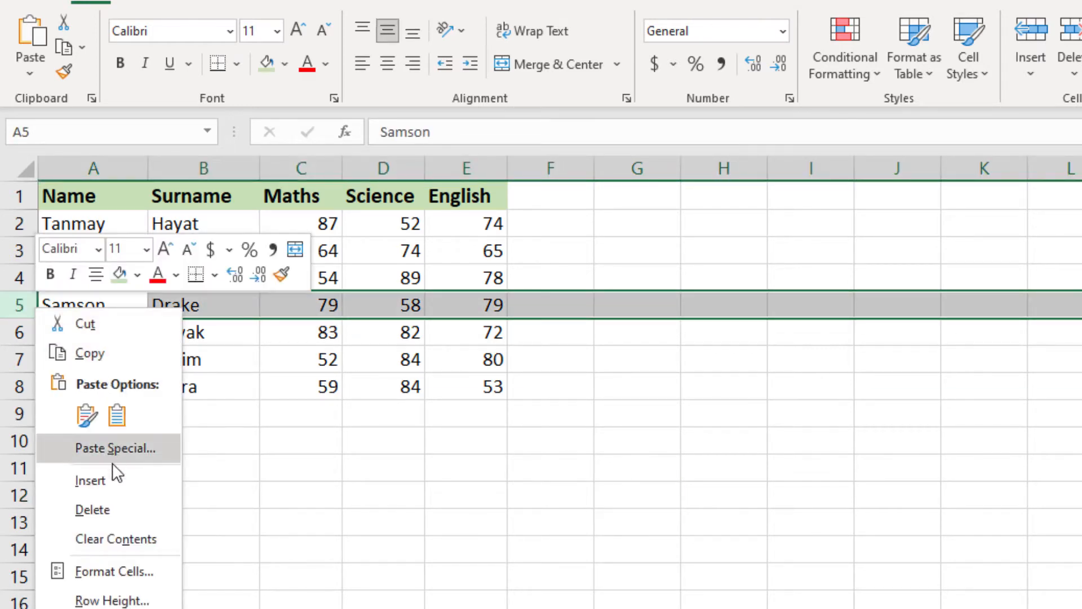
pyautogui.click(115, 481)
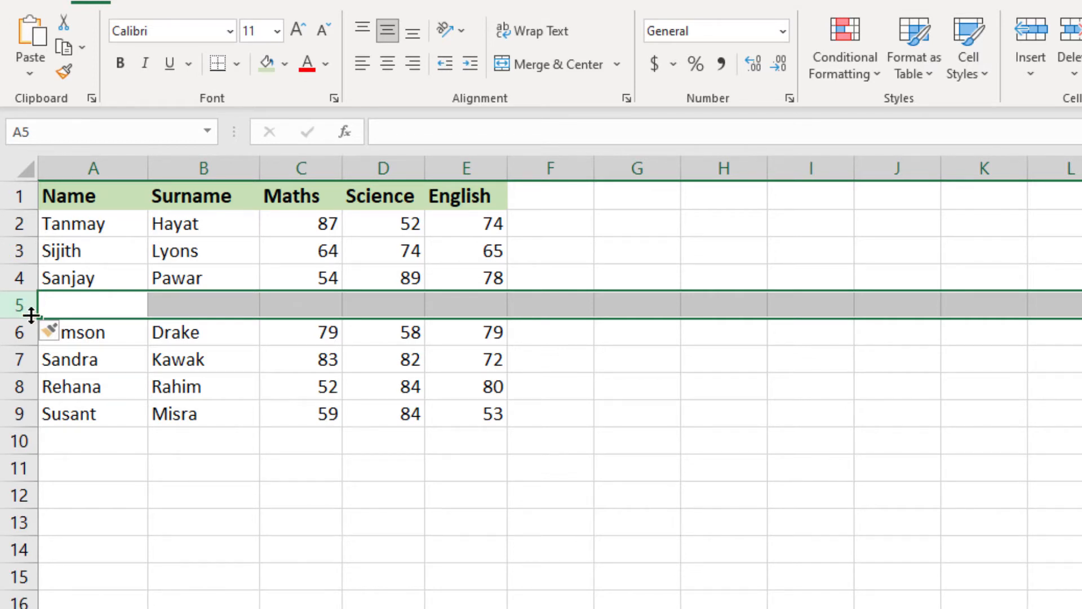
pyautogui.press('F4')
pyautogui.press('F4')
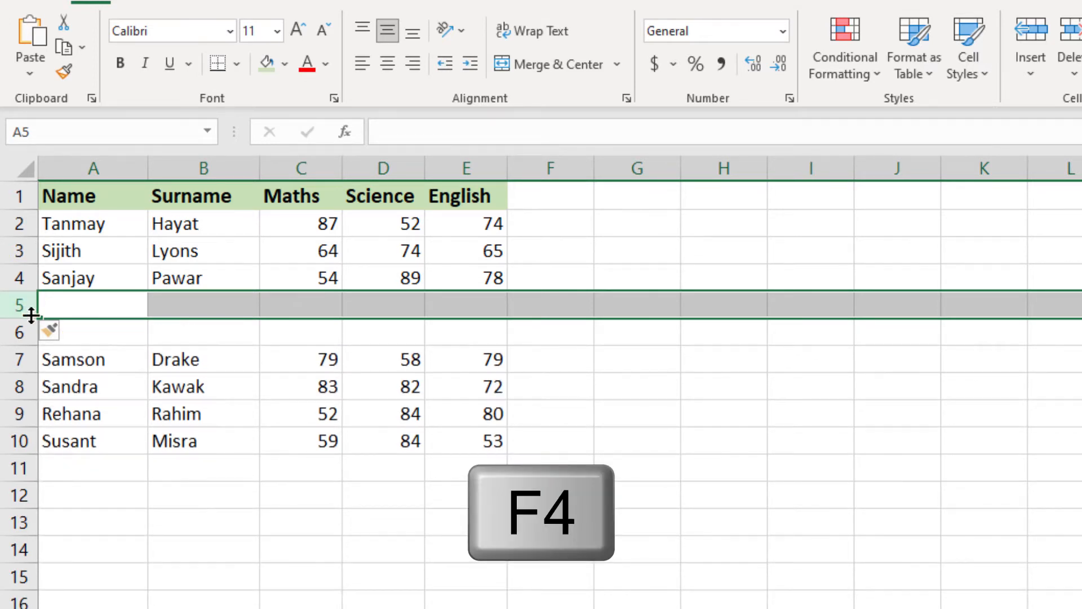
pyautogui.press('F4')
pyautogui.press('F4')
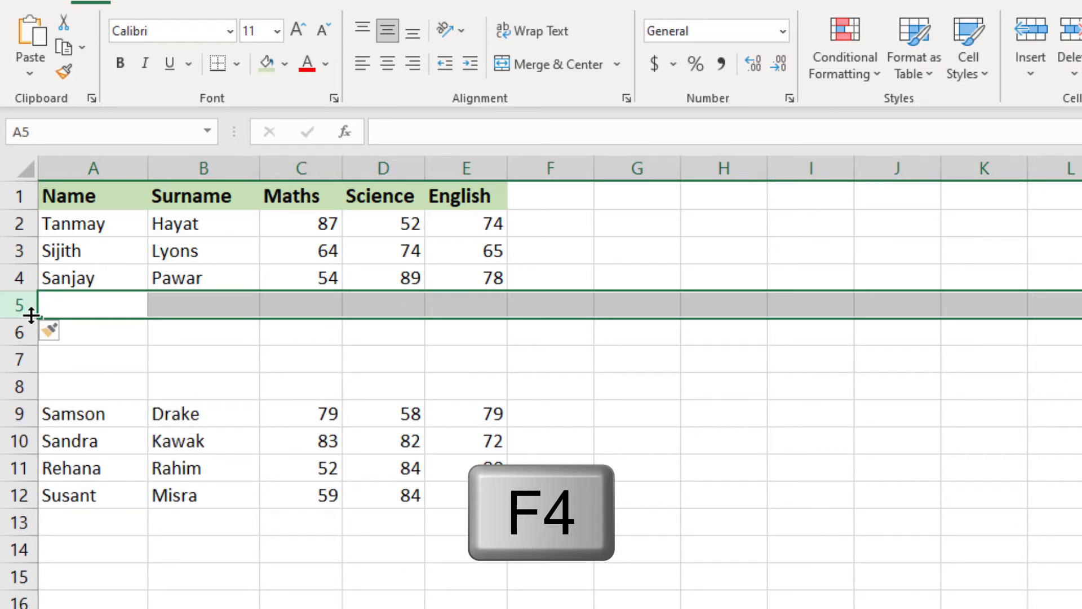
# Step: Delete the four blank rows 5 to 8 from the marks table
pyautogui.moveTo(19, 304); pyautogui.dragTo(17, 380)
pyautogui.rightClick(17, 380)
pyautogui.click(75, 194)
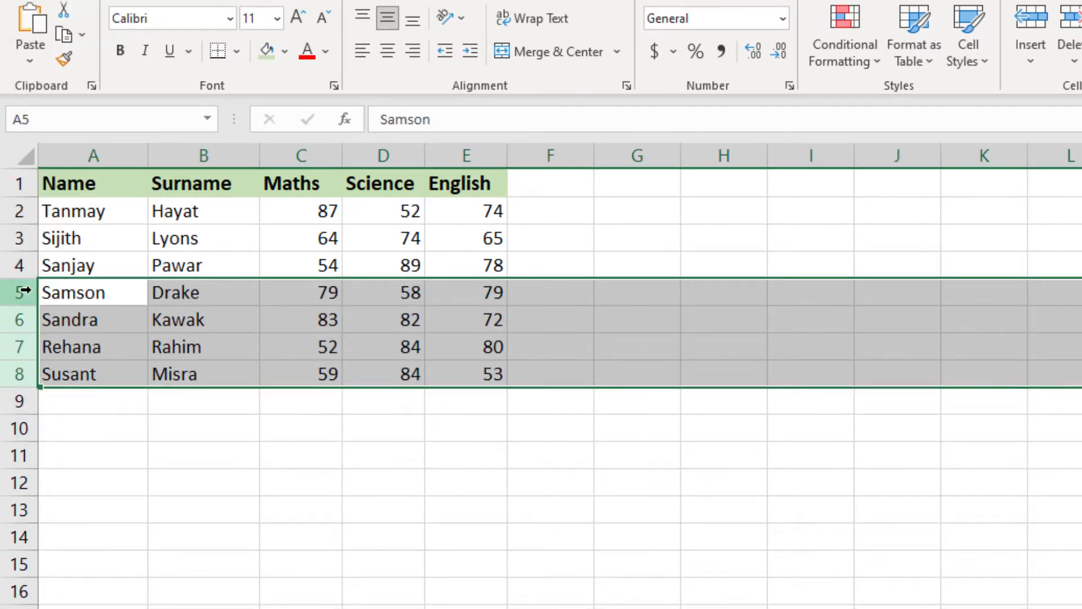
pyautogui.click(28, 292)
pyautogui.moveTo(28, 292); pyautogui.dragTo(17, 340)
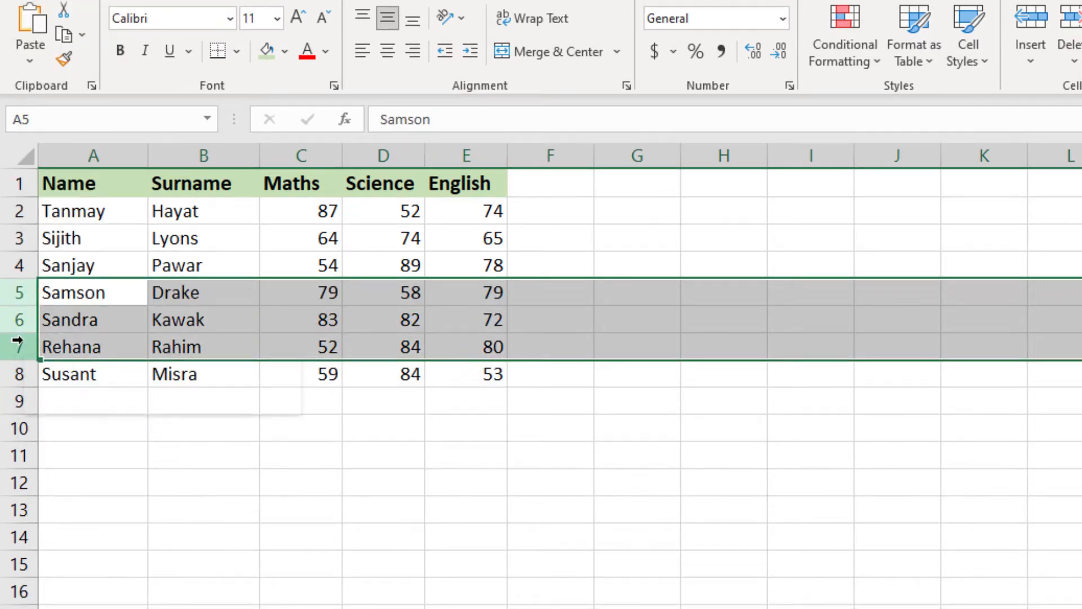
pyautogui.rightClick(17, 340)
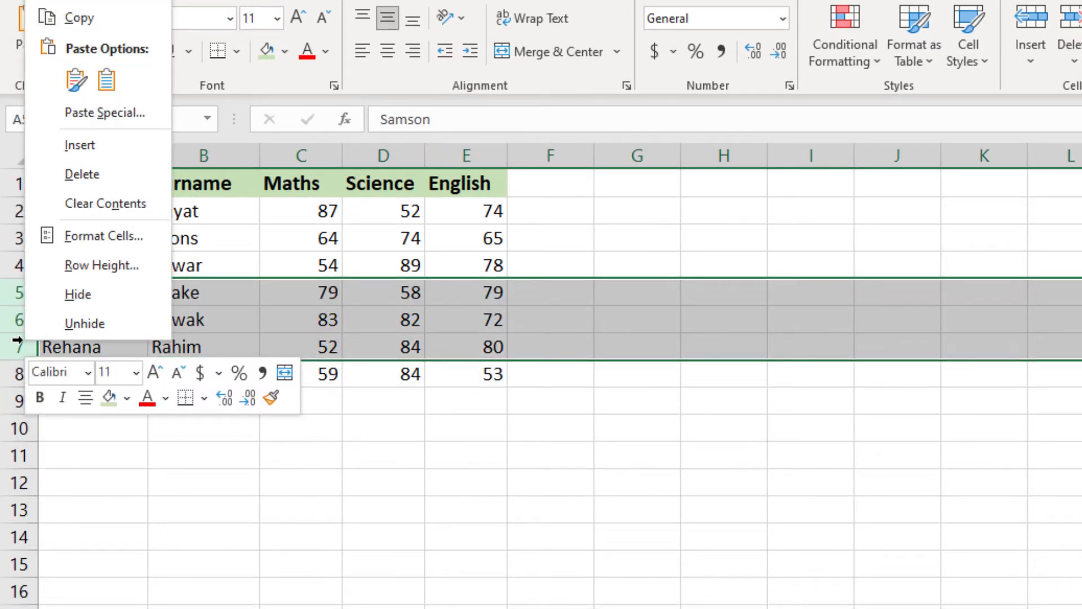
pyautogui.click(141, 439)
# Step: Insert five blank rows at once above row 4, using rows 4 to 8 as the selection
pyautogui.moveTo(17, 266); pyautogui.dragTo(19, 372)
pyautogui.rightClick(19, 372)
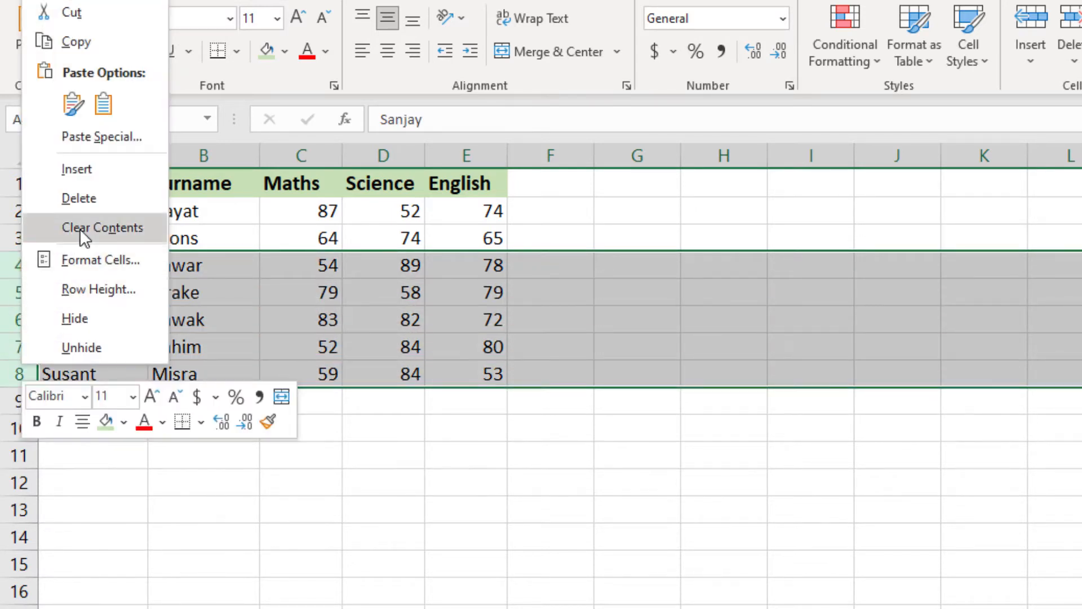
pyautogui.click(91, 174)
pyautogui.click(226, 316)
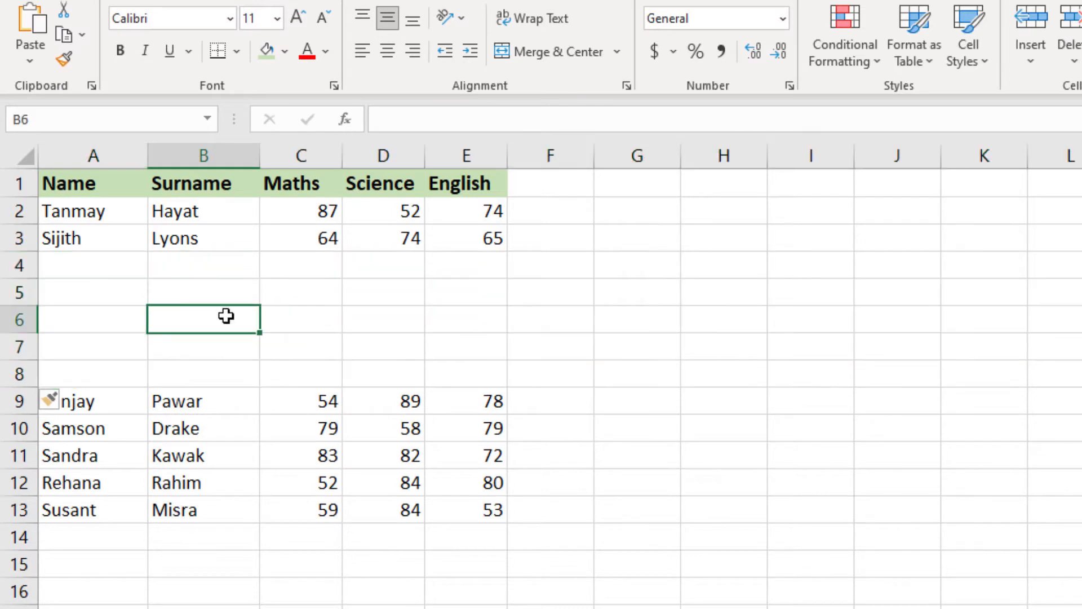
# Step: Delete the blank rows 4 to 8 in the marks table
pyautogui.moveTo(24, 264); pyautogui.dragTo(20, 370)
pyautogui.rightClick(19, 370)
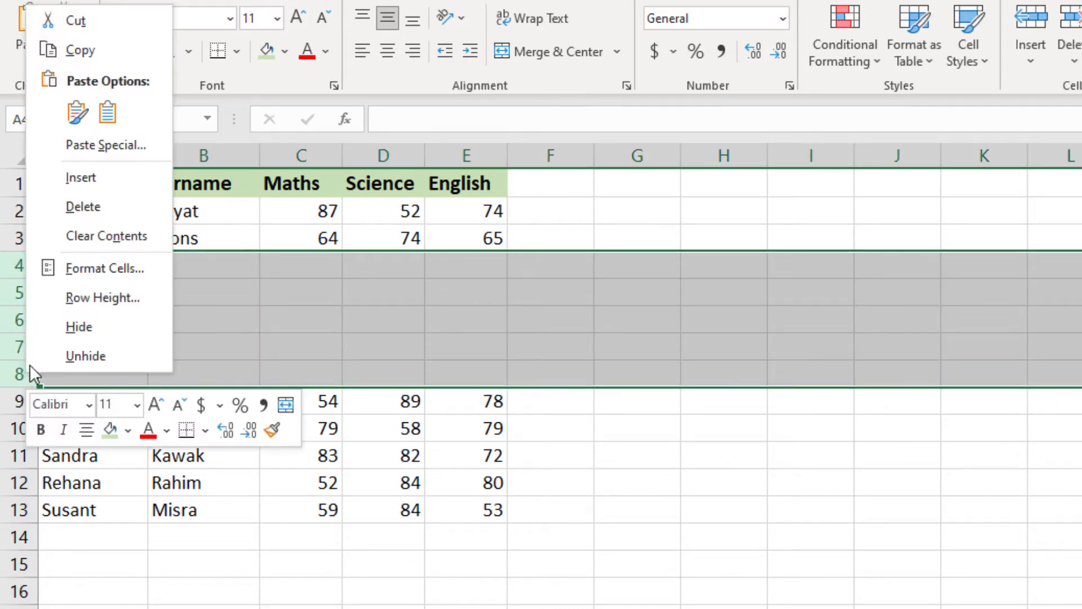
pyautogui.click(95, 203)
pyautogui.click(189, 374)
# Step: Insert two blank rows above row 4 of the marks table, and add two more the same way
pyautogui.moveTo(21, 273); pyautogui.dragTo(21, 298)
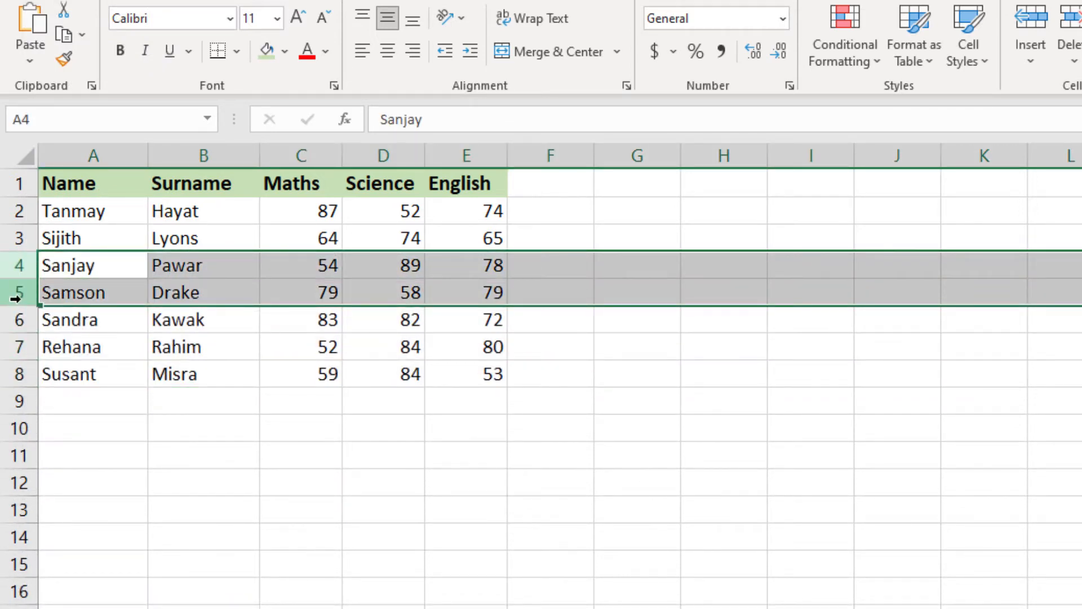
pyautogui.hotkey('ctrl', 'shift', '+')
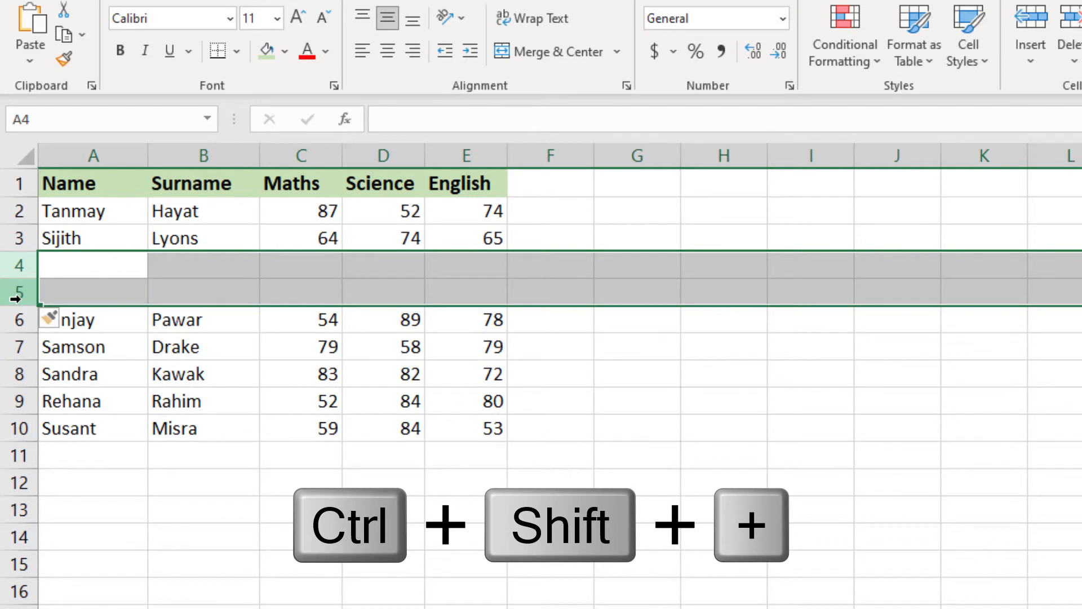
pyautogui.hotkey('ctrl', 'shift', '+')
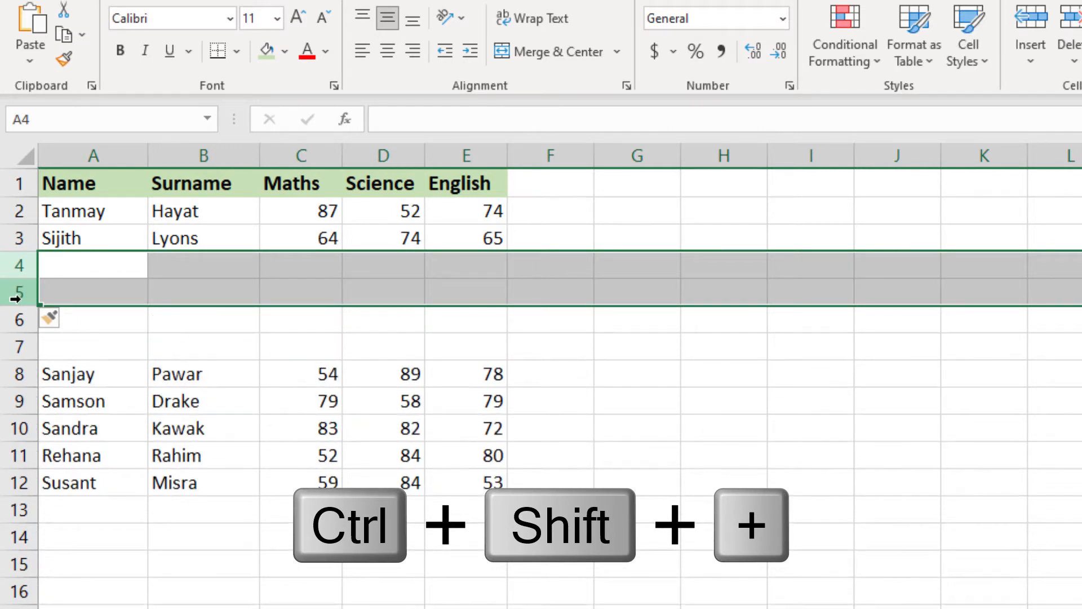
pyautogui.click(208, 397)
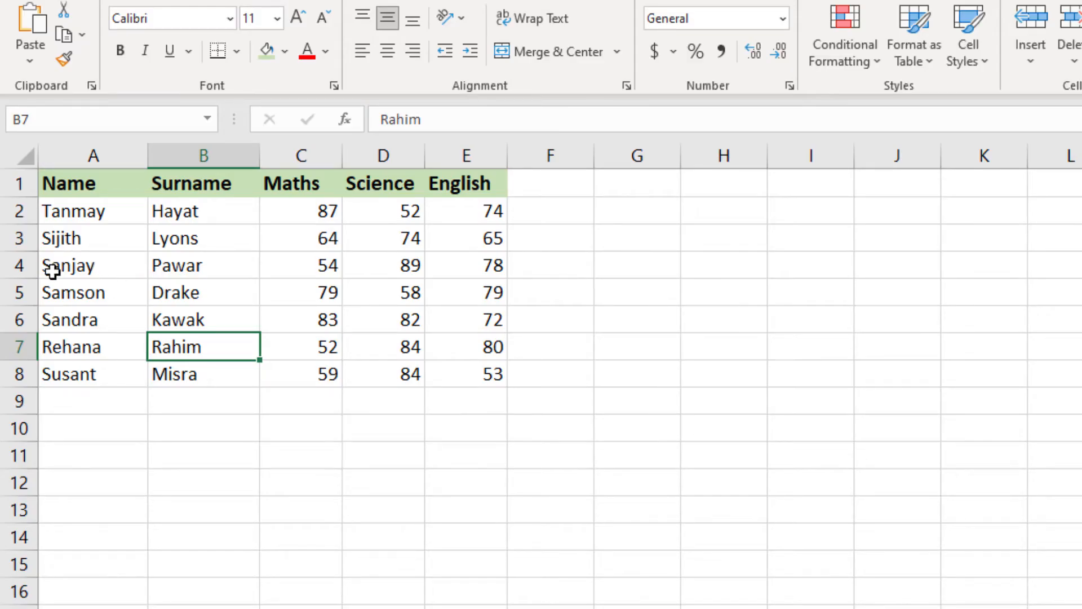
# Step: Move the record in A4:E4 to the empty row 9, and place a copy of it back in A4:E4
pyautogui.moveTo(52, 271); pyautogui.dragTo(470, 264)
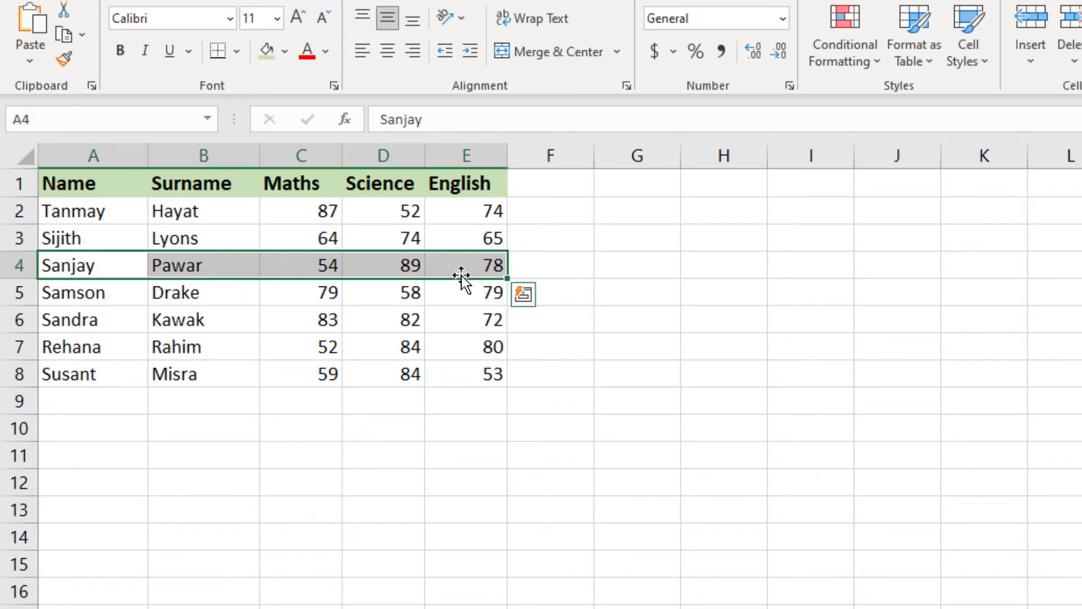
pyautogui.moveTo(461, 275); pyautogui.dragTo(460, 404)
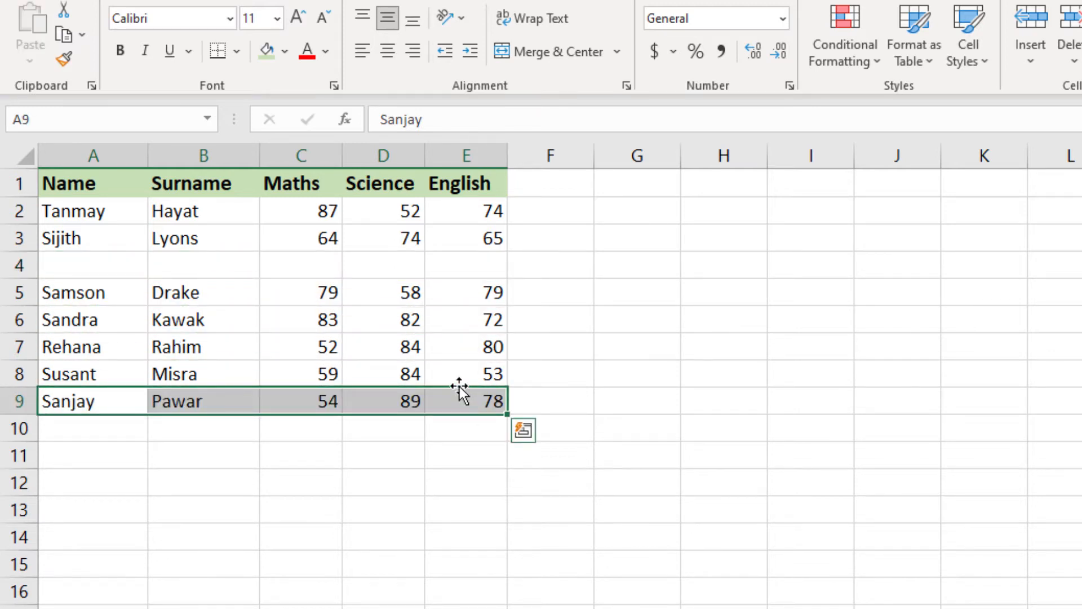
pyautogui.press('ctrl')
pyautogui.moveTo(459, 384); pyautogui.dragTo(455, 263)
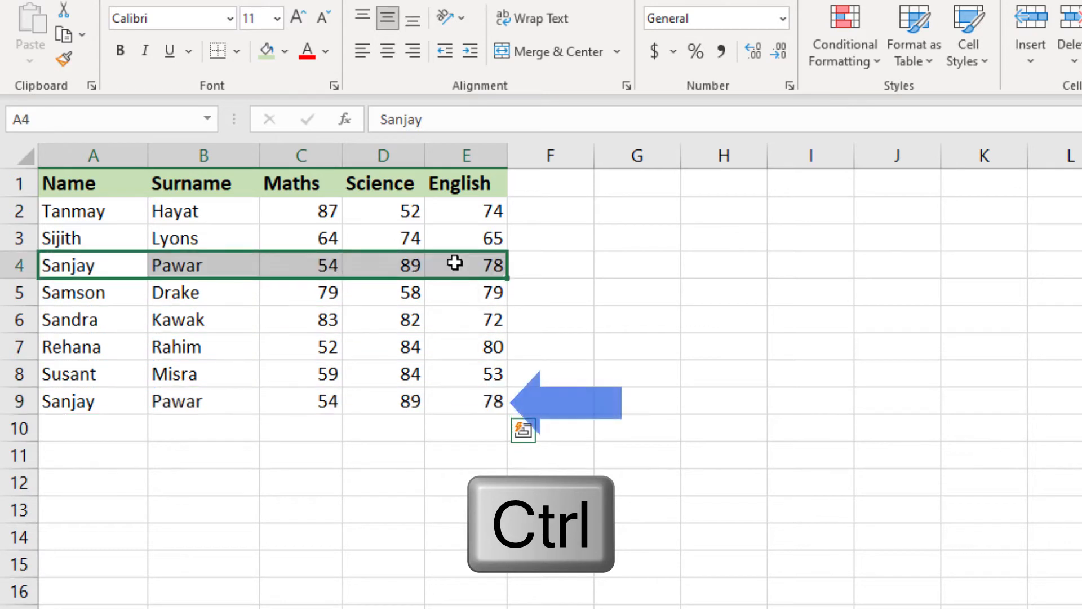
# Step: Move the record in A4:E4 between rows 7 and 8 without overwriting the neighbouring records
pyautogui.click(460, 423)
pyautogui.moveTo(112, 269); pyautogui.dragTo(461, 359)
pyautogui.press('shift')
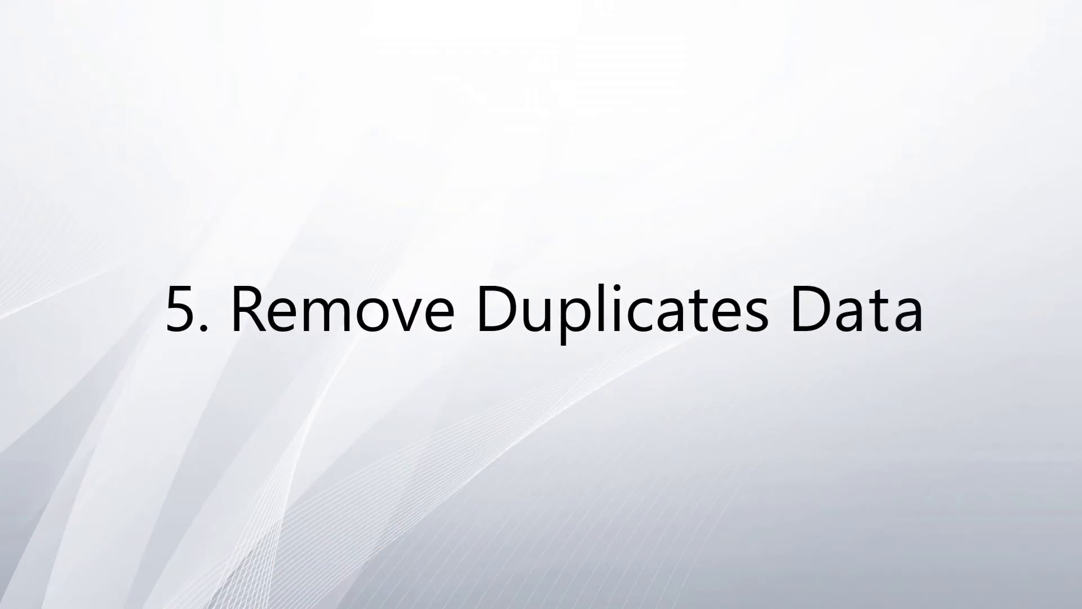
# Step: Remove the duplicate records from the marks table in A1:E10, comparing only the Name column and treating row 1 as headers
pyautogui.click(296, 444)
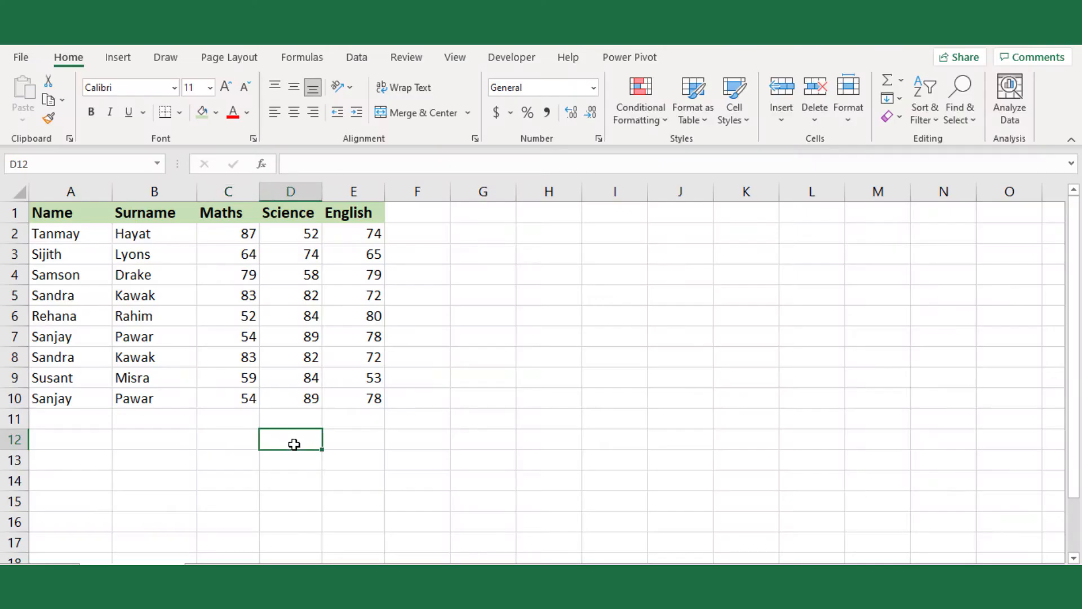
pyautogui.click(61, 297)
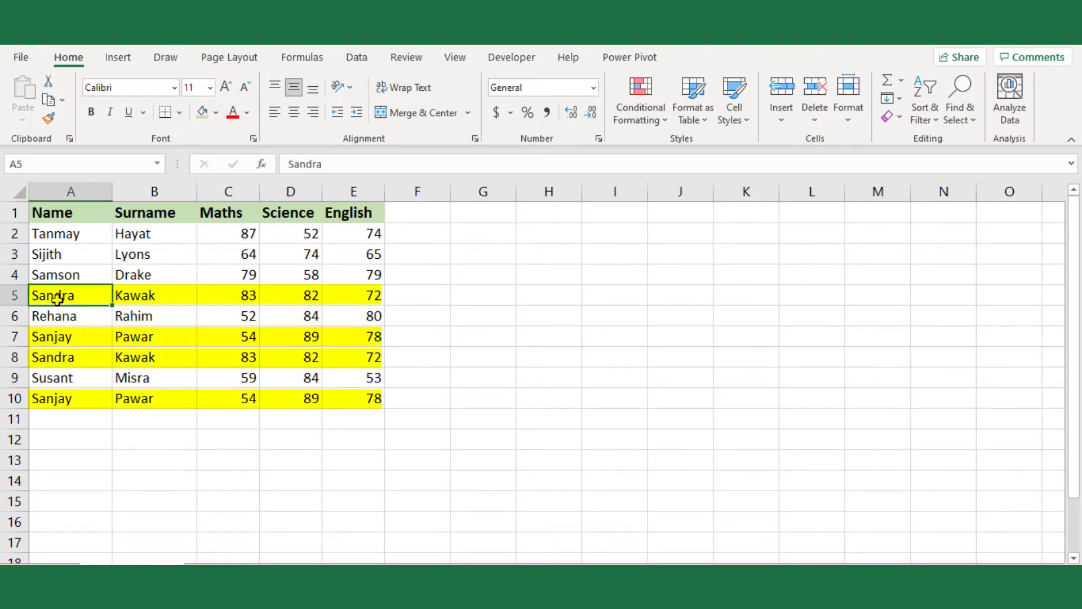
pyautogui.click(173, 437)
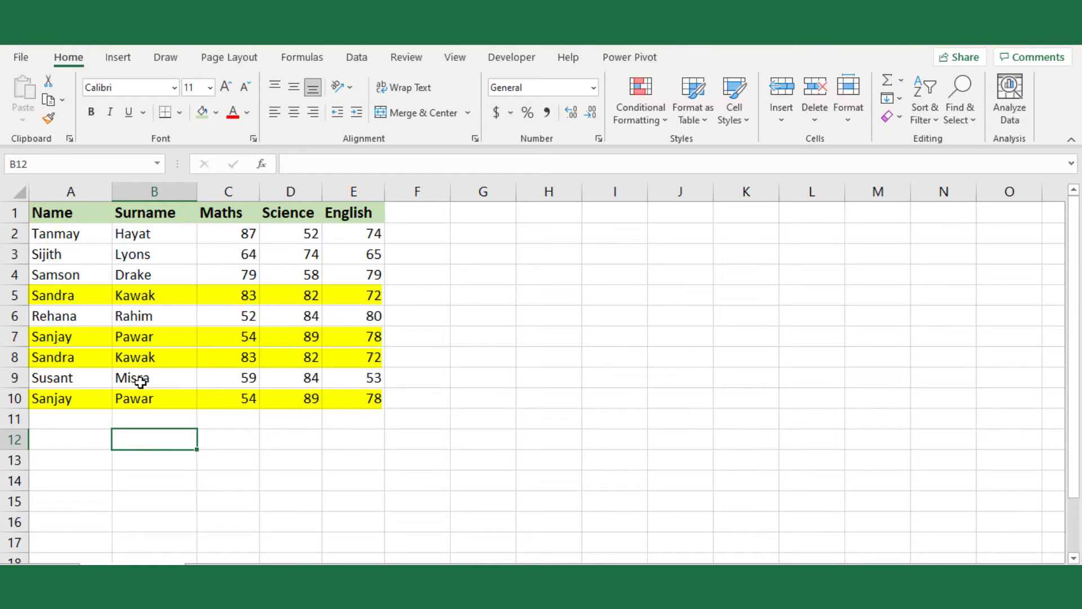
pyautogui.click(94, 297)
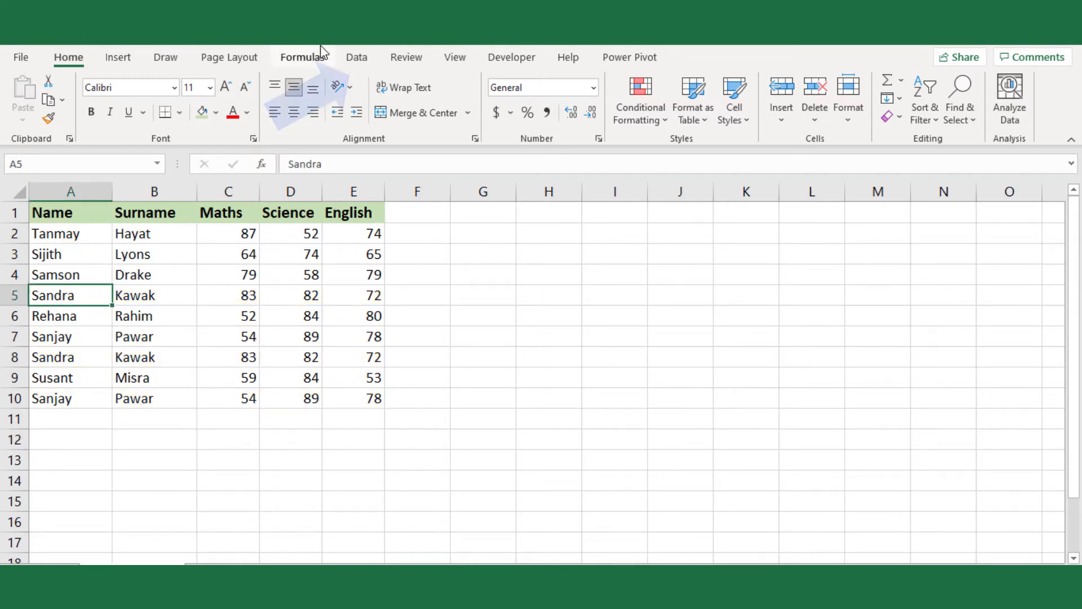
pyautogui.click(357, 57)
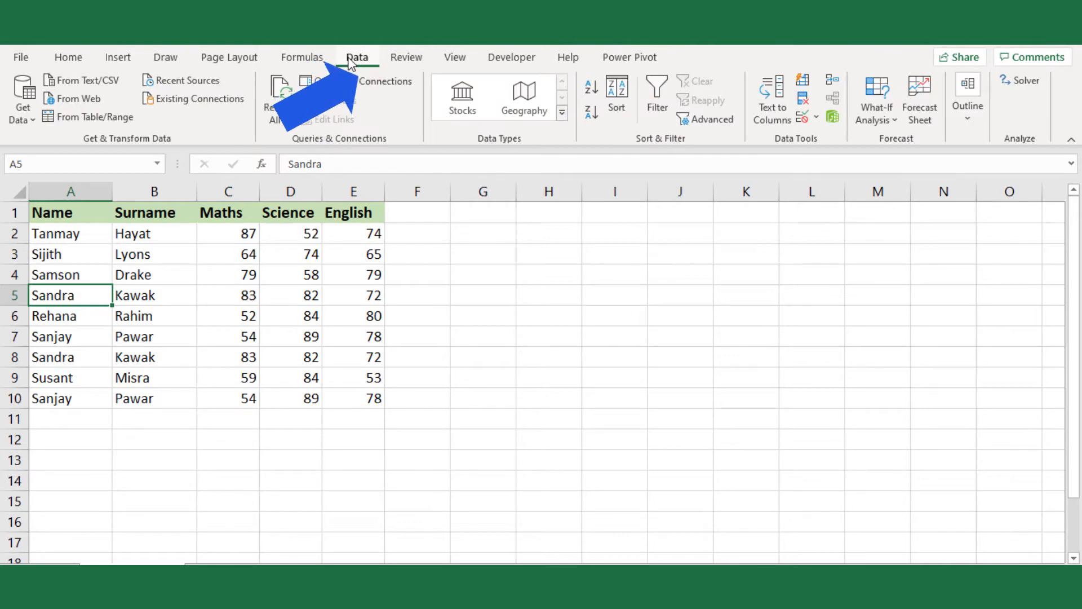
pyautogui.click(804, 102)
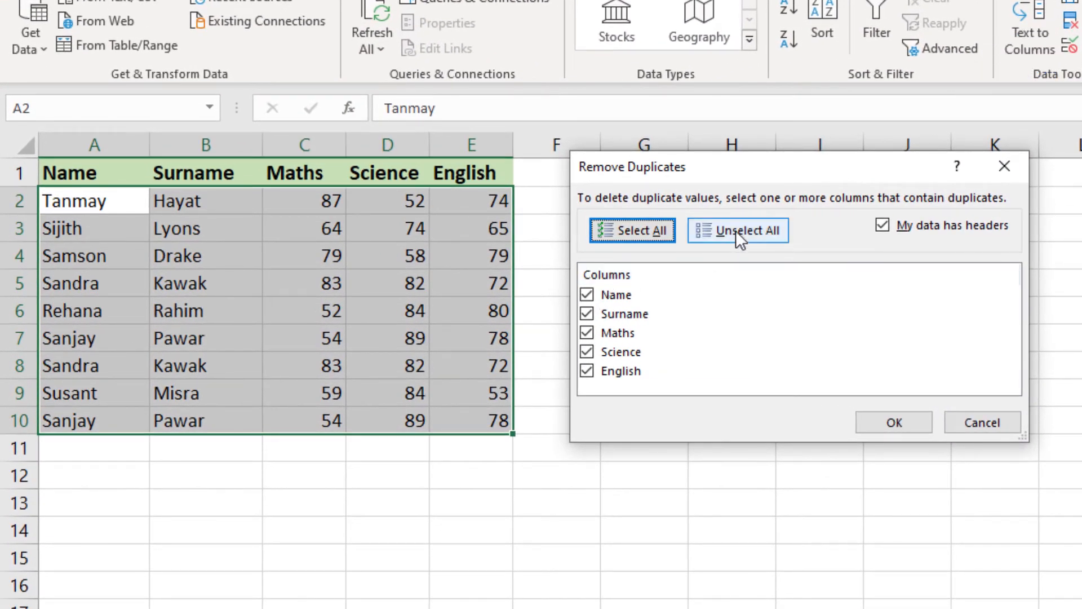
pyautogui.click(735, 230)
pyautogui.click(588, 294)
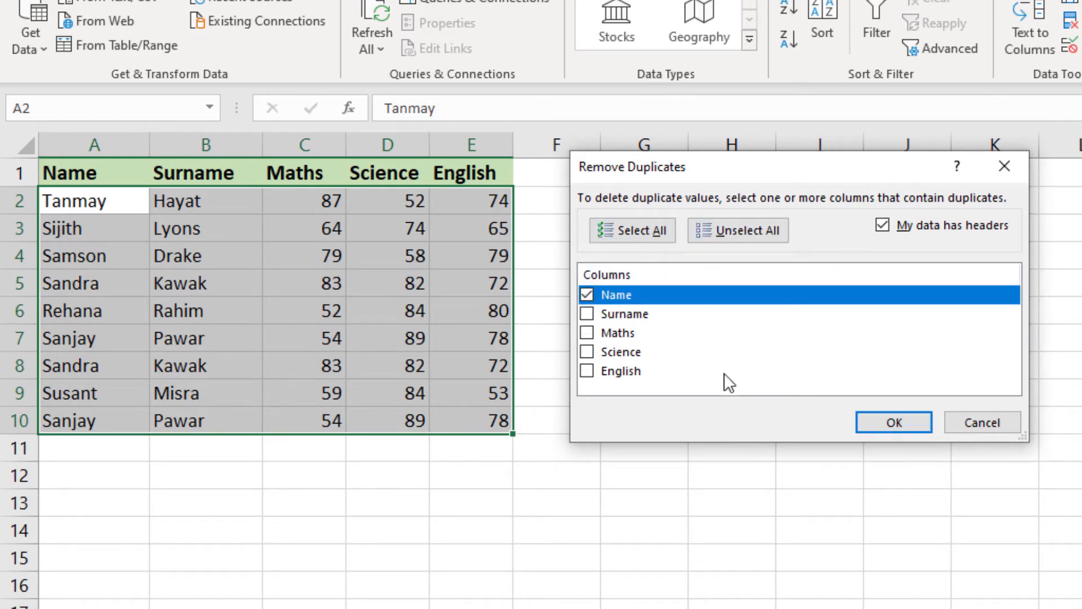
pyautogui.click(901, 421)
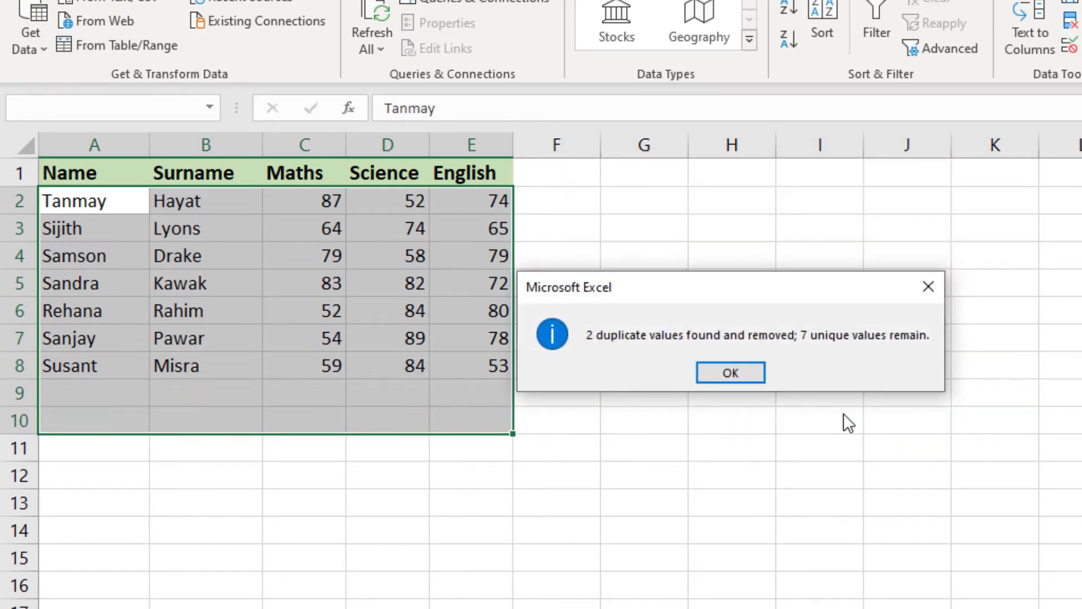
pyautogui.click(753, 377)
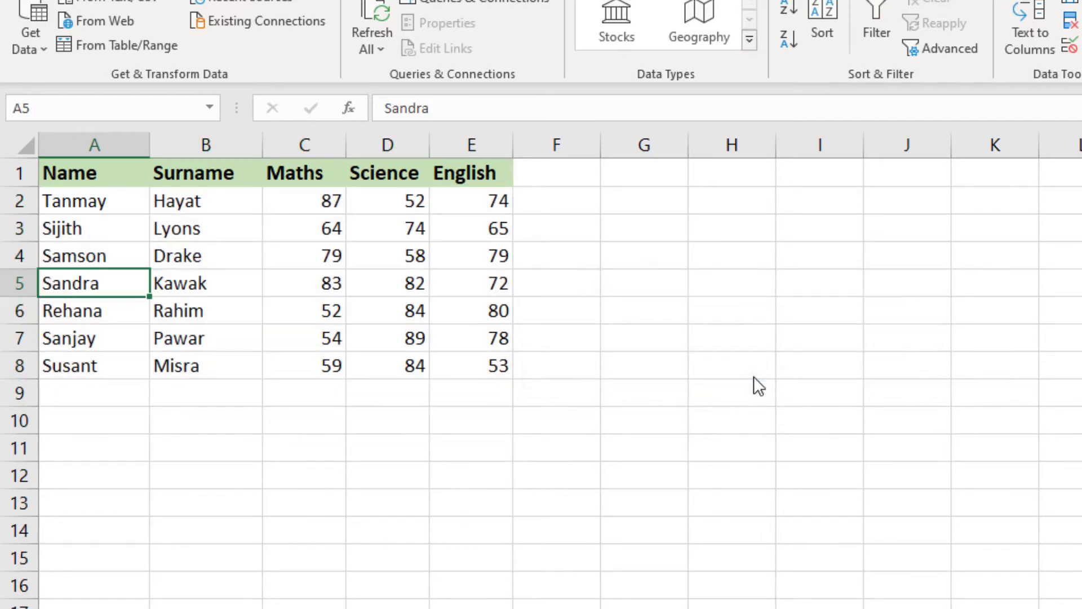
pyautogui.click(677, 358)
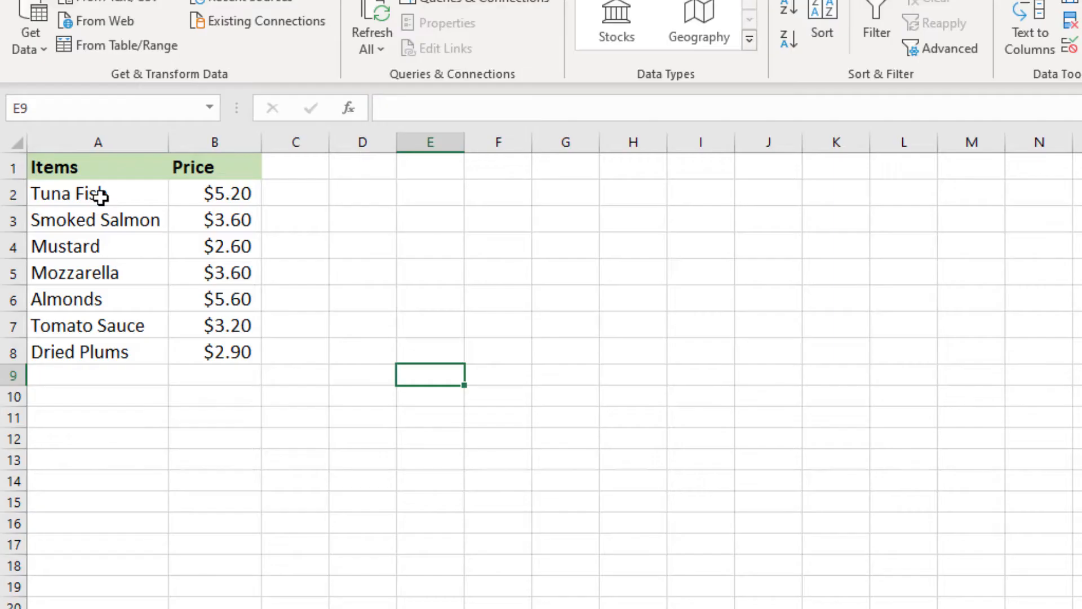
# Step: Paste a transposed copy of the Items and Price table A1:B8 at E1, and autofit the widths of columns E to L
pyautogui.click(194, 401)
pyautogui.moveTo(96, 181); pyautogui.dragTo(215, 345)
pyautogui.hotkey('ctrl', 'c')
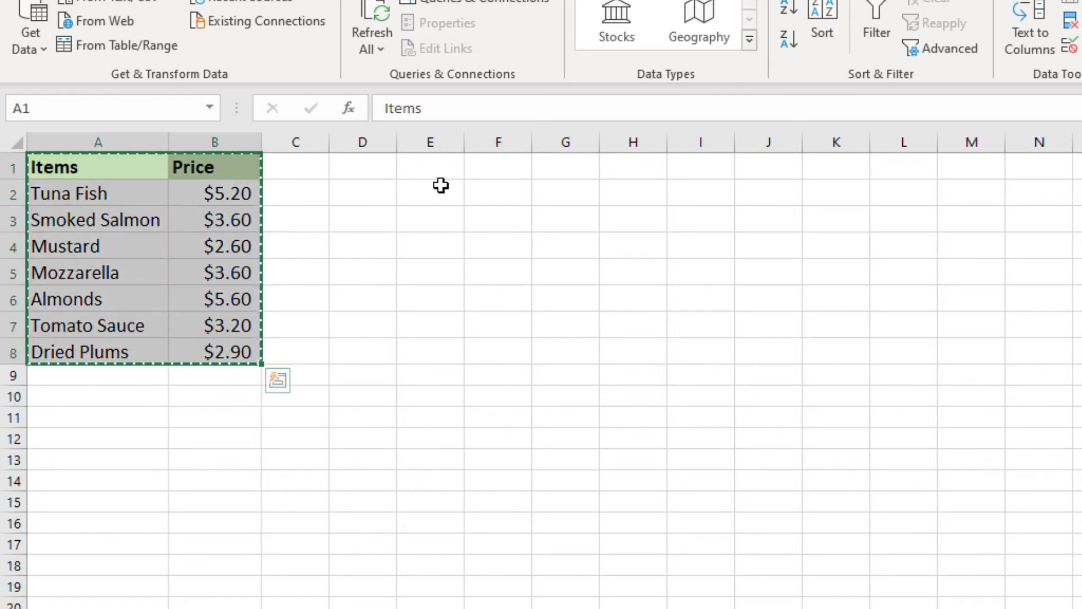
pyautogui.rightClick(434, 169)
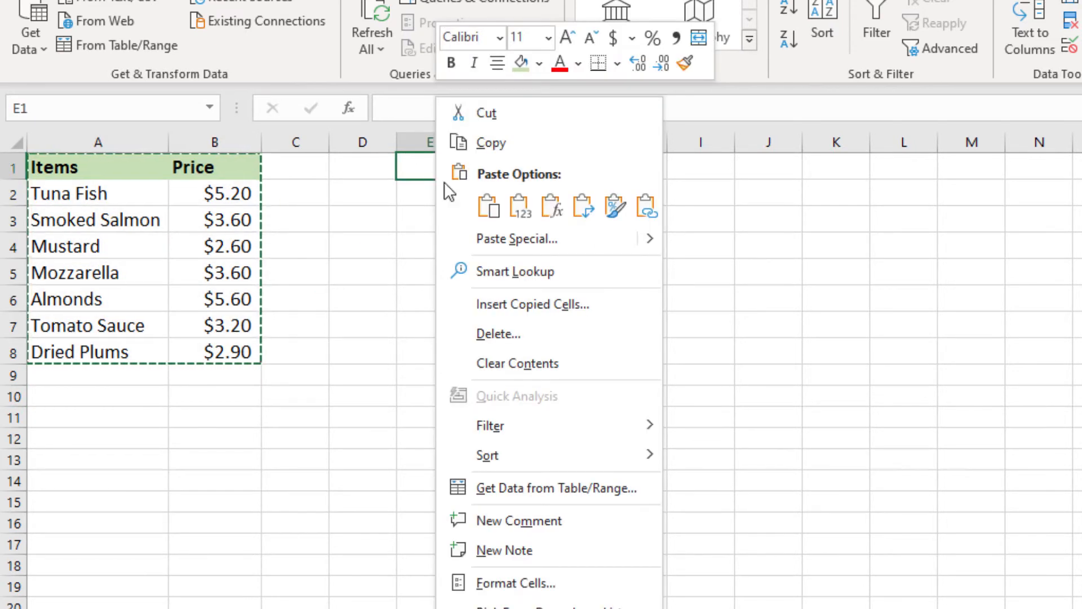
pyautogui.click(546, 239)
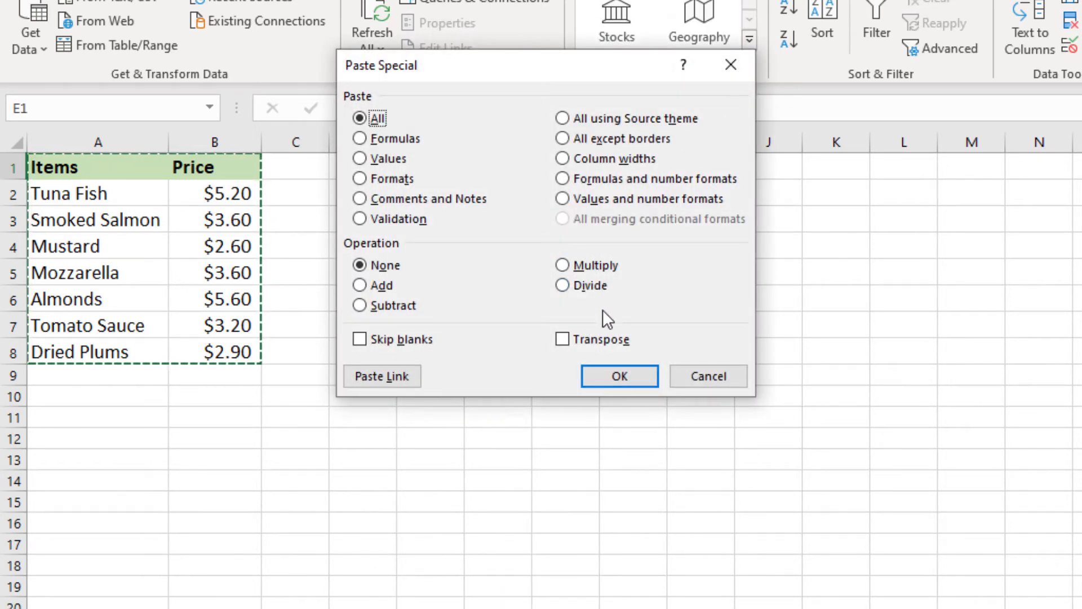
pyautogui.click(572, 341)
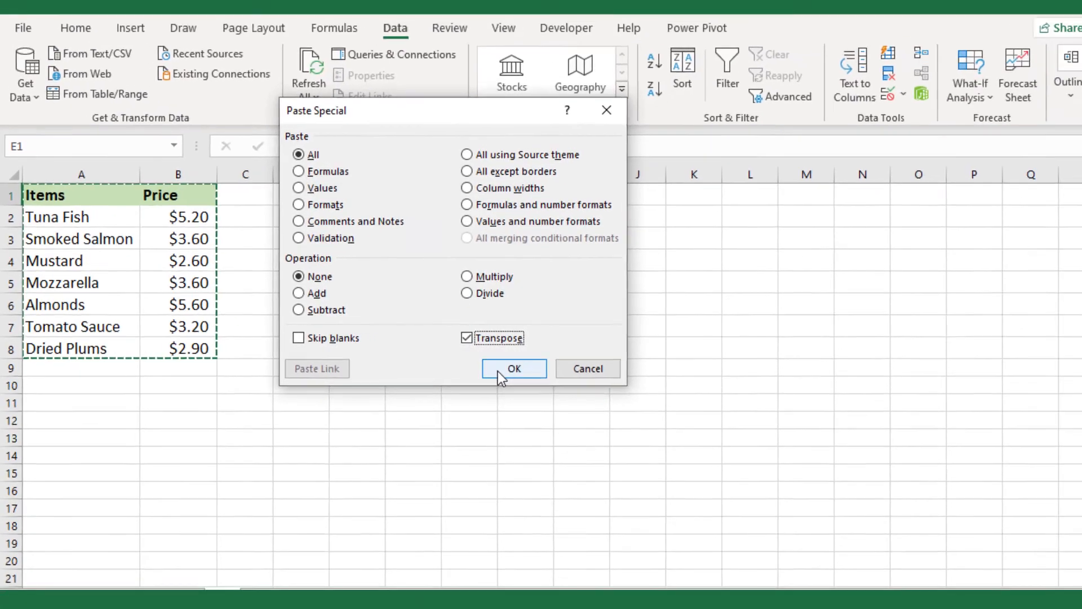
pyautogui.click(596, 377)
pyautogui.moveTo(335, 196); pyautogui.dragTo(684, 194)
pyautogui.doubleClick(703, 193)
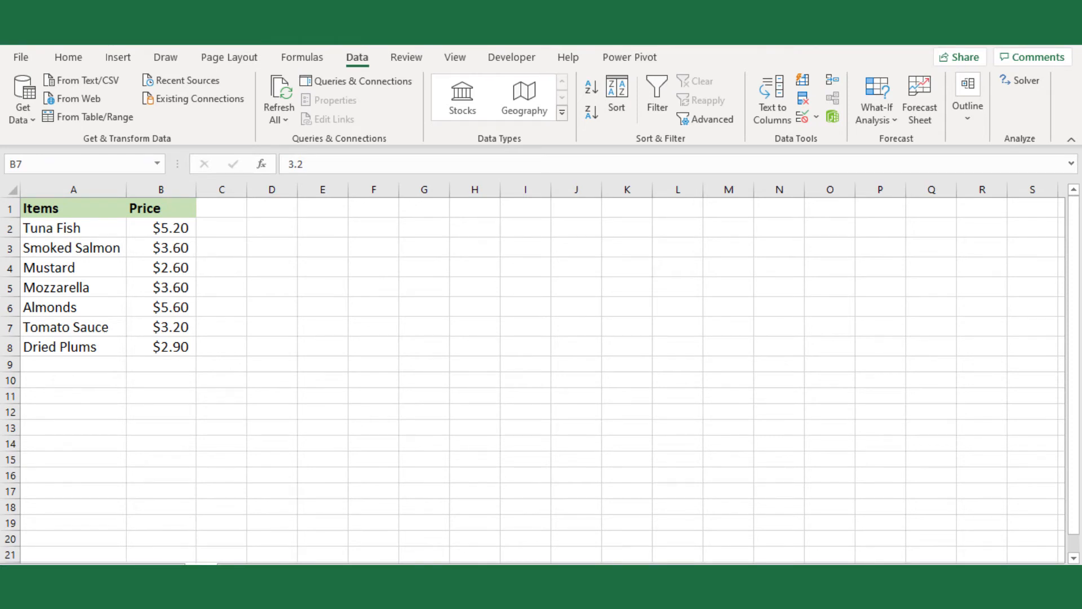
pyautogui.click(288, 364)
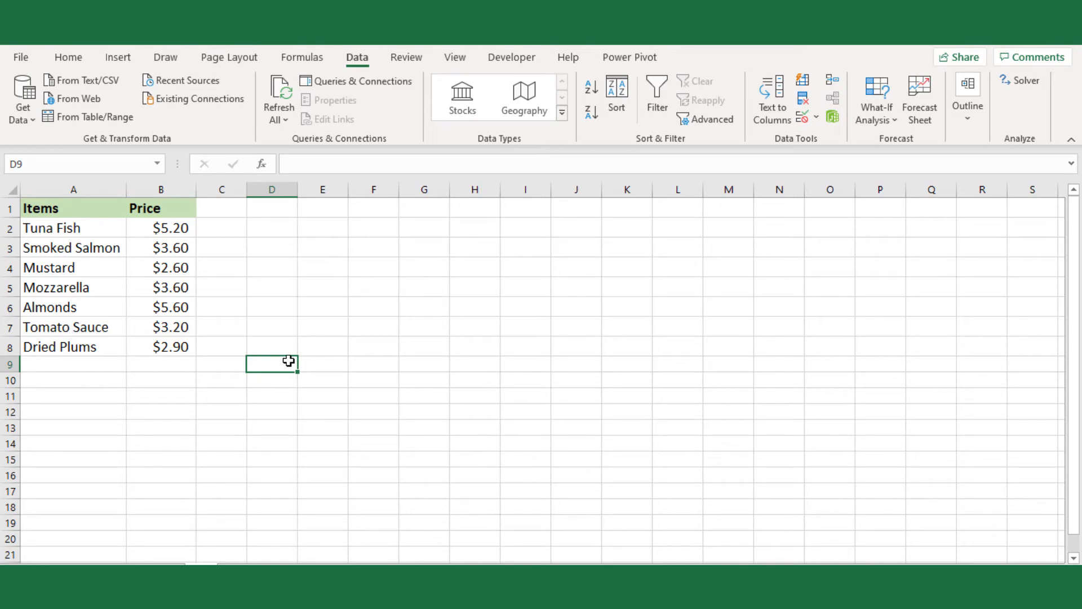
pyautogui.moveTo(69, 229); pyautogui.dragTo(69, 346)
pyautogui.click(77, 385)
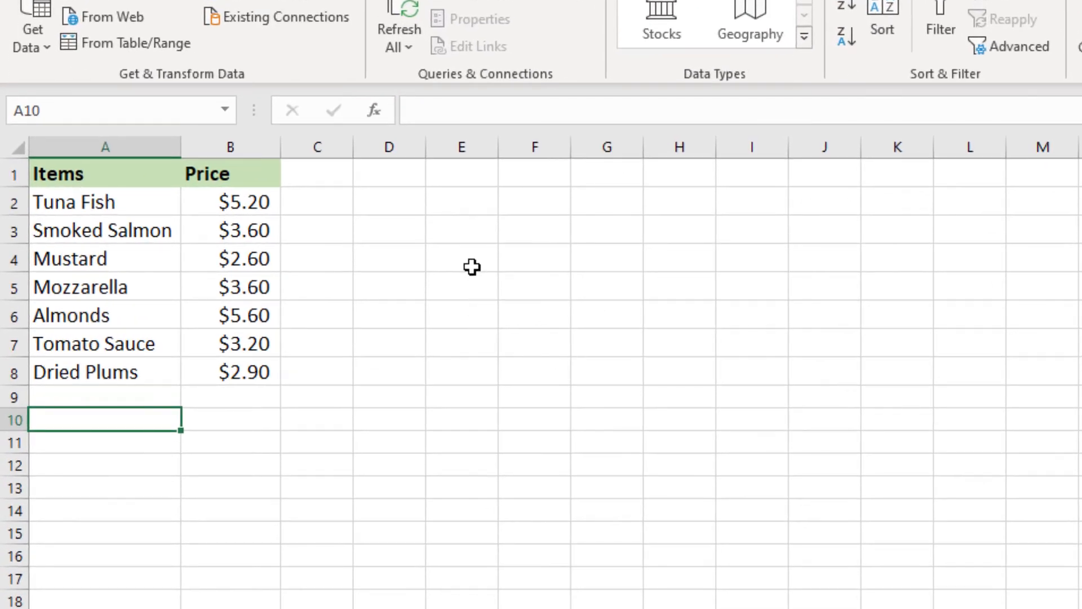
pyautogui.moveTo(73, 202); pyautogui.dragTo(113, 372)
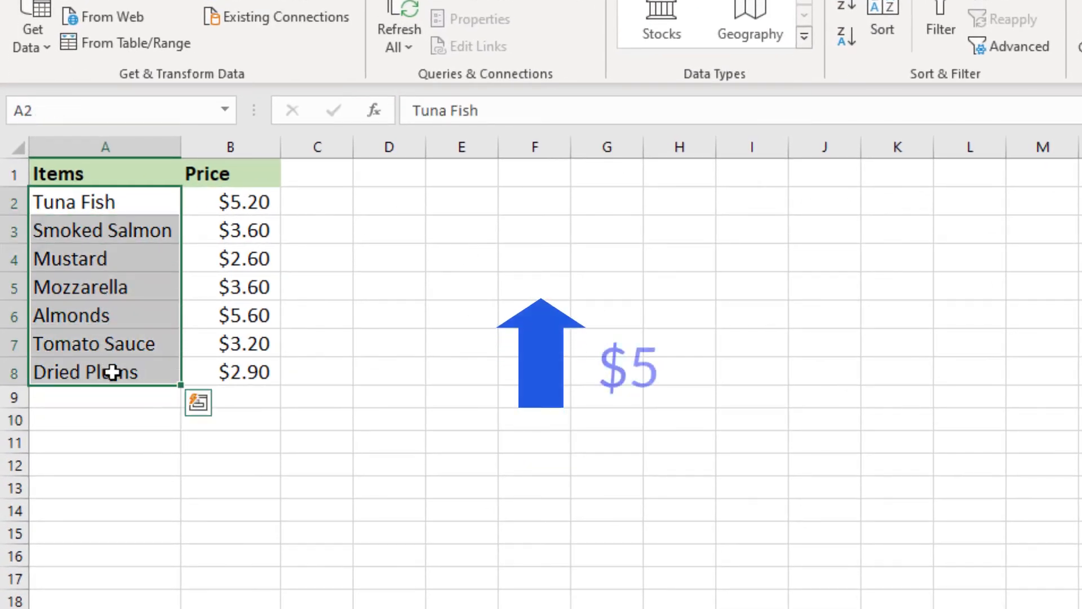
# Step: Enter the price increase of 5 in cell D2, beside the Items and Price table
pyautogui.click(401, 205)
pyautogui.write('5')
pyautogui.press('Return')
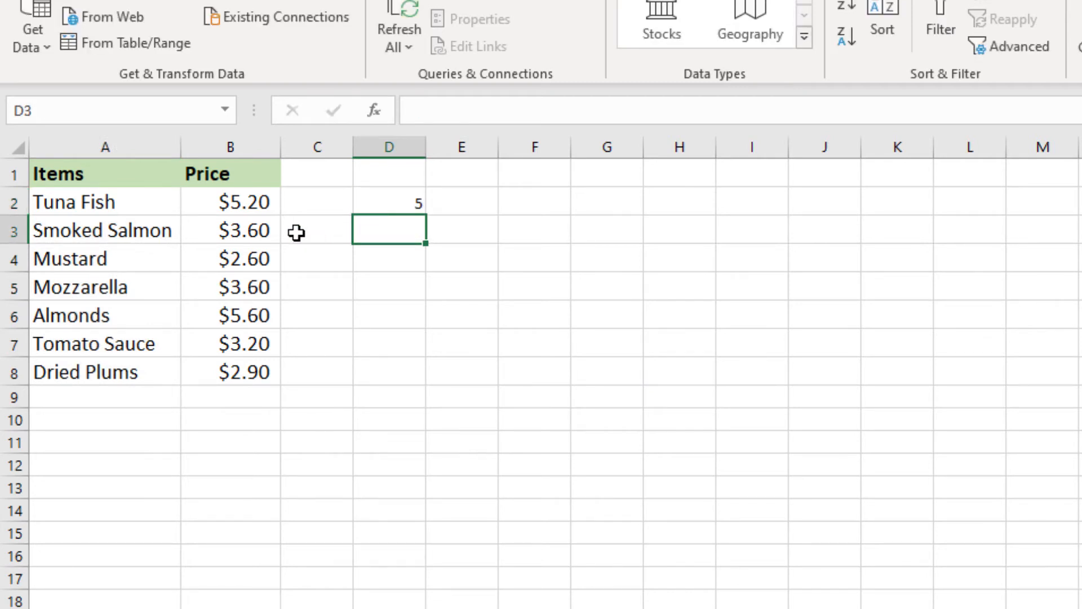
# Step: Add the value from D2 to every price in B2:B8 using Paste Special with the Add operation
pyautogui.click(415, 198)
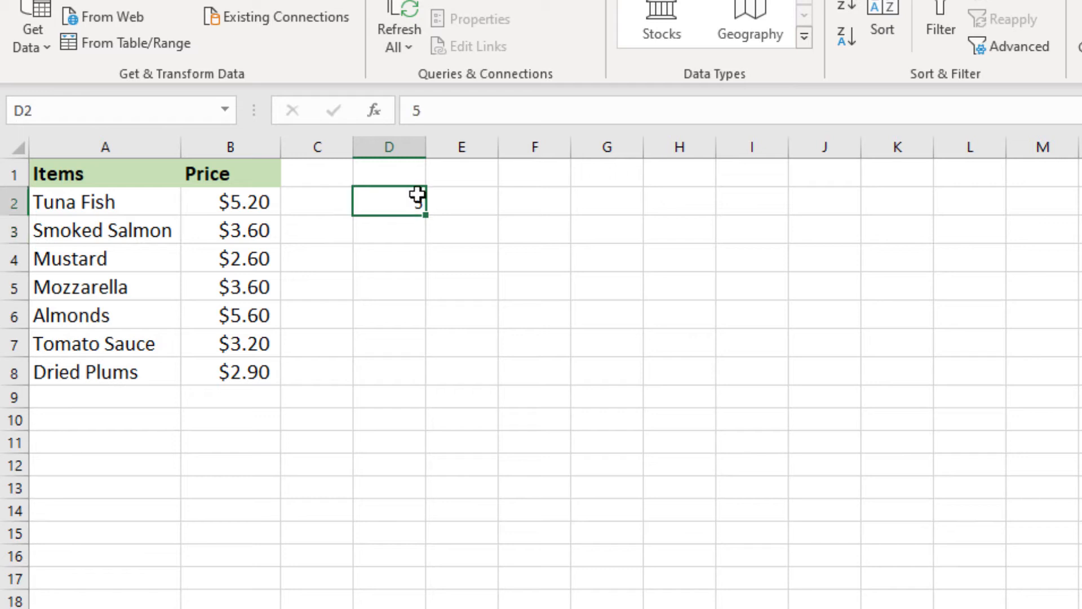
pyautogui.hotkey('ctrl', 'c')
pyautogui.moveTo(242, 203); pyautogui.dragTo(254, 367)
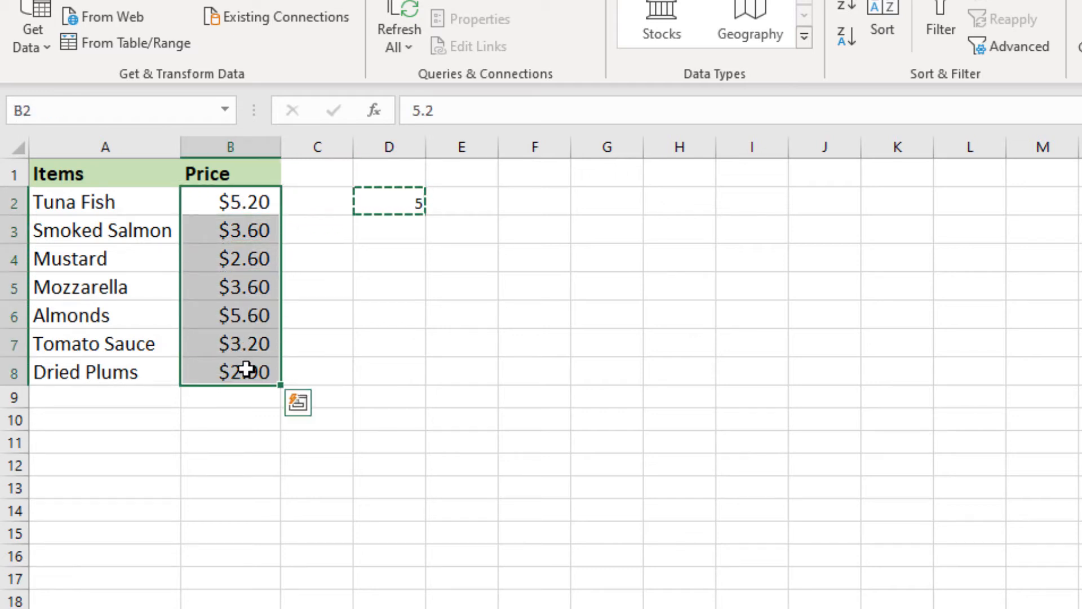
pyautogui.rightClick(248, 340)
pyautogui.click(361, 251)
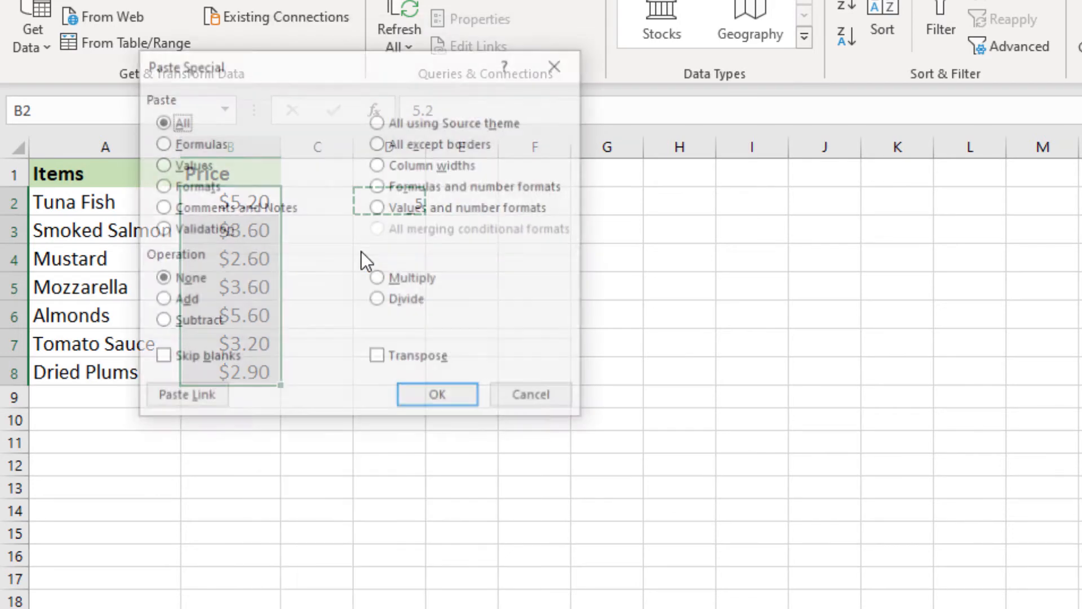
pyautogui.moveTo(367, 76); pyautogui.dragTo(811, 89)
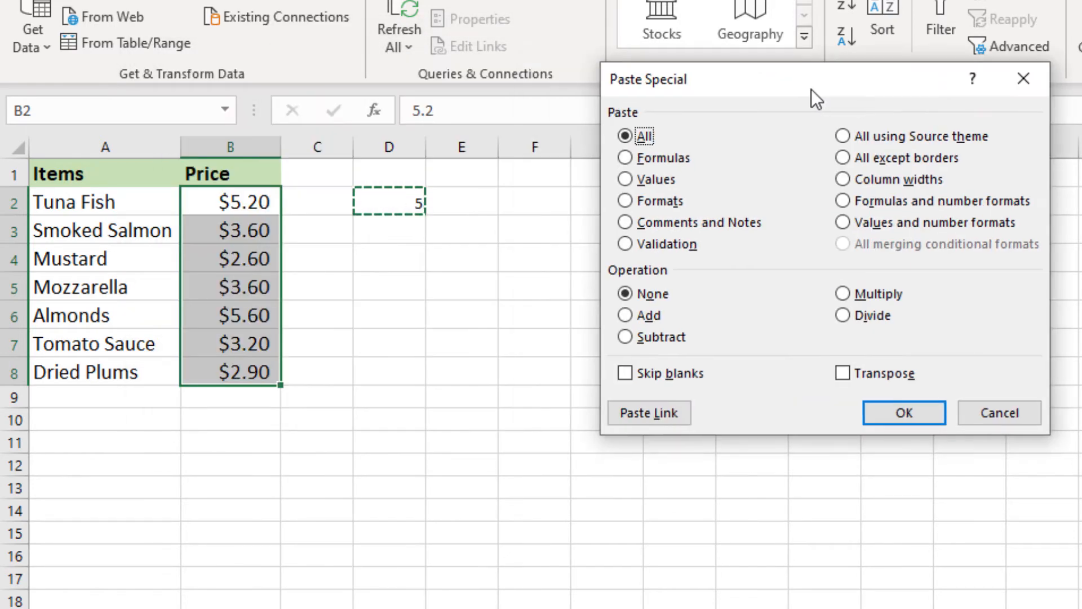
pyautogui.click(647, 314)
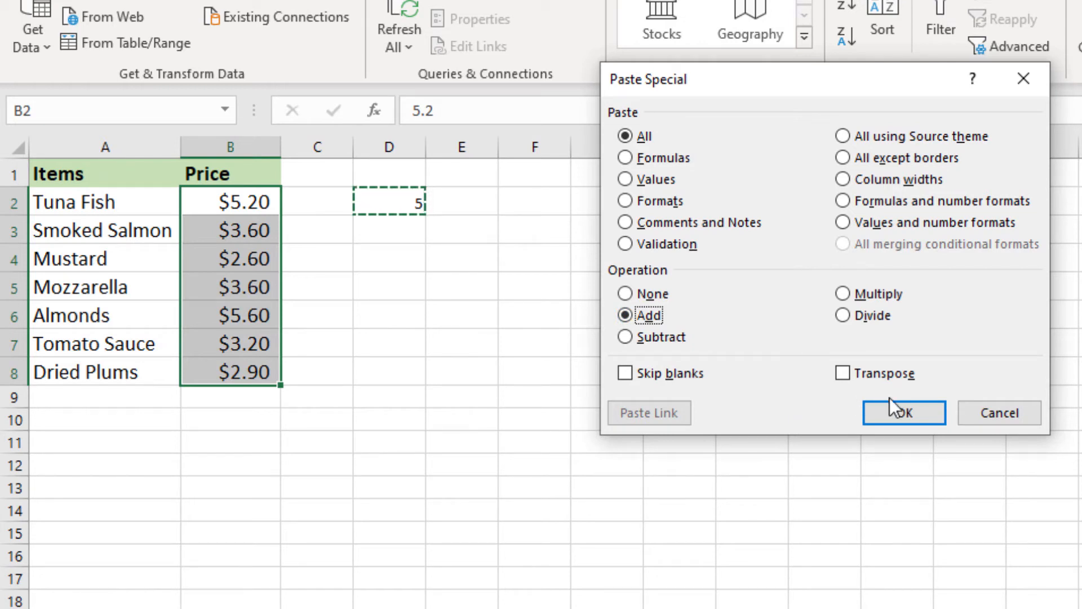
pyautogui.click(911, 410)
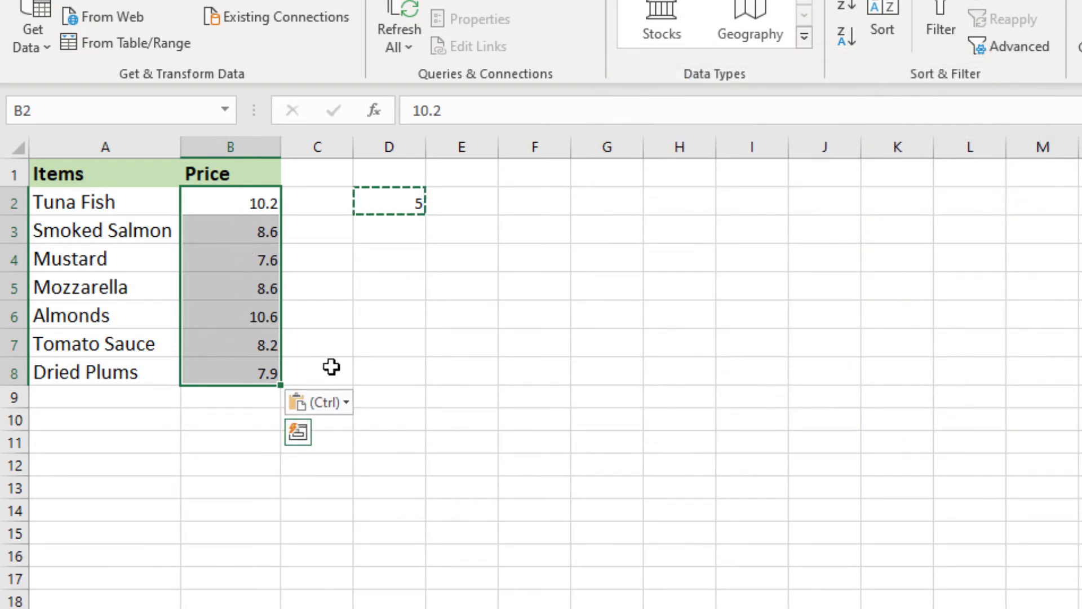
pyautogui.click(391, 350)
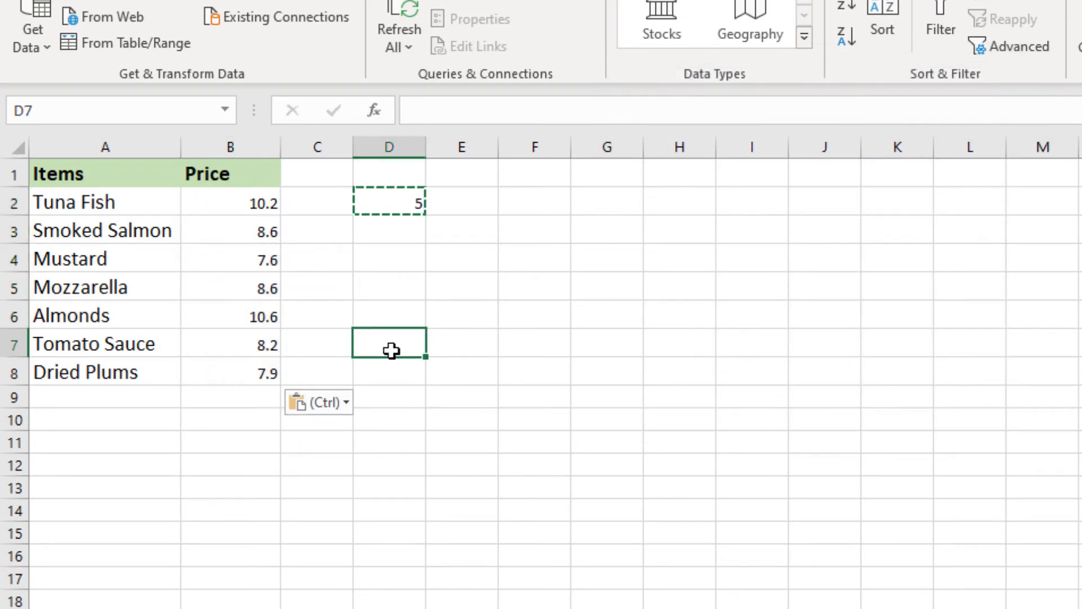
# Step: Undo the addition to the prices and replace the value in D2 with 90%
pyautogui.hotkey('ctrl', 'z')
pyautogui.click(391, 204)
pyautogui.write('90')
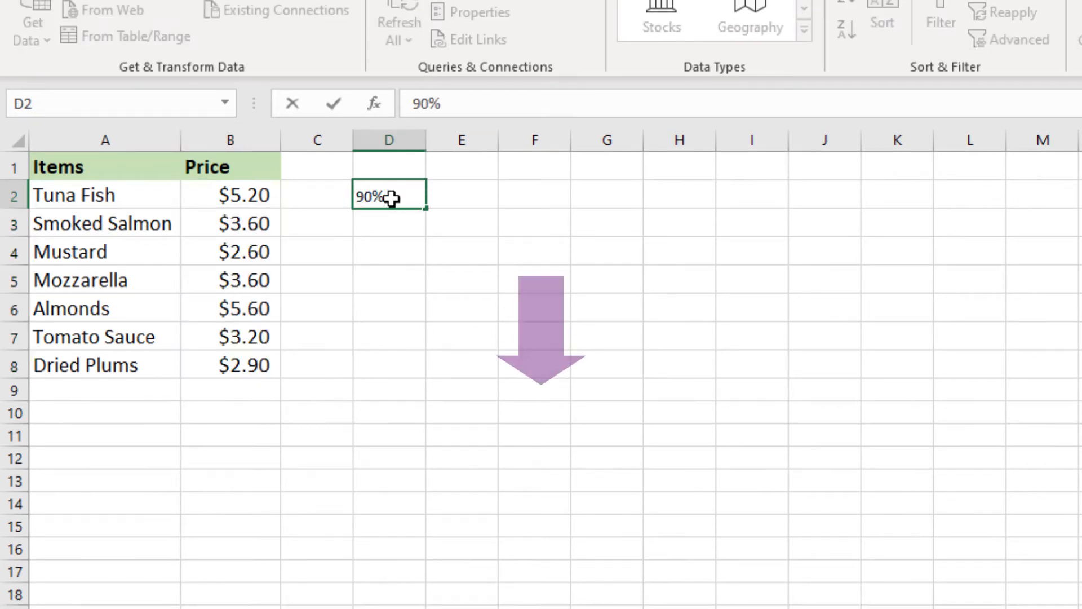
pyautogui.press('Return')
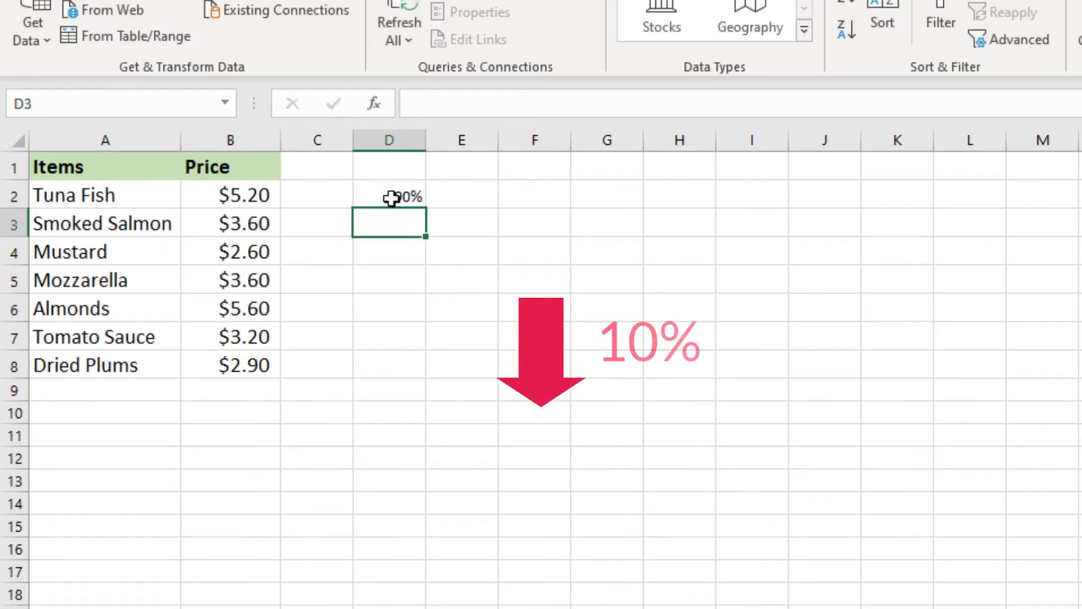
# Step: Multiply the prices in B2:B8 by the copied 90% using Paste Special, and apply the dollar accounting format to them
pyautogui.click(391, 198)
pyautogui.hotkey('ctrl', 'c')
pyautogui.moveTo(258, 203); pyautogui.dragTo(246, 364)
pyautogui.rightClick(254, 361)
pyautogui.click(337, 250)
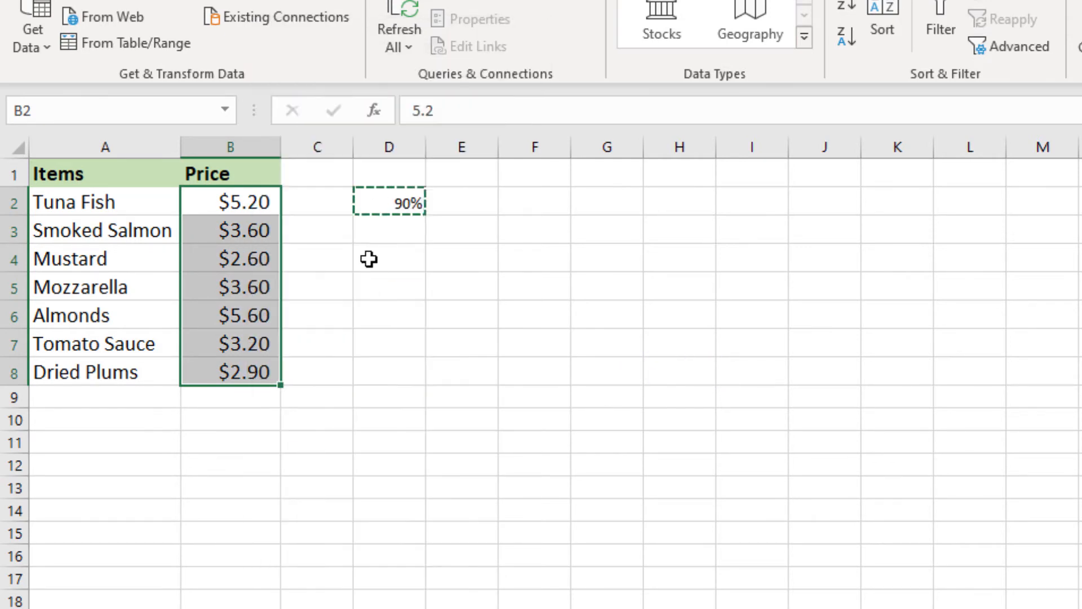
pyautogui.click(781, 326)
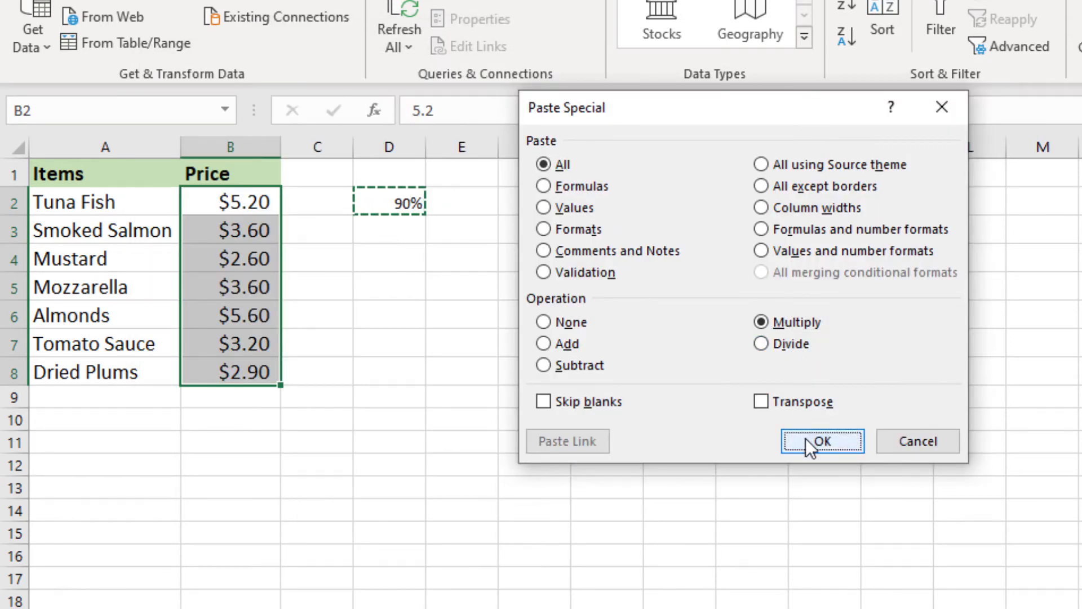
pyautogui.click(806, 438)
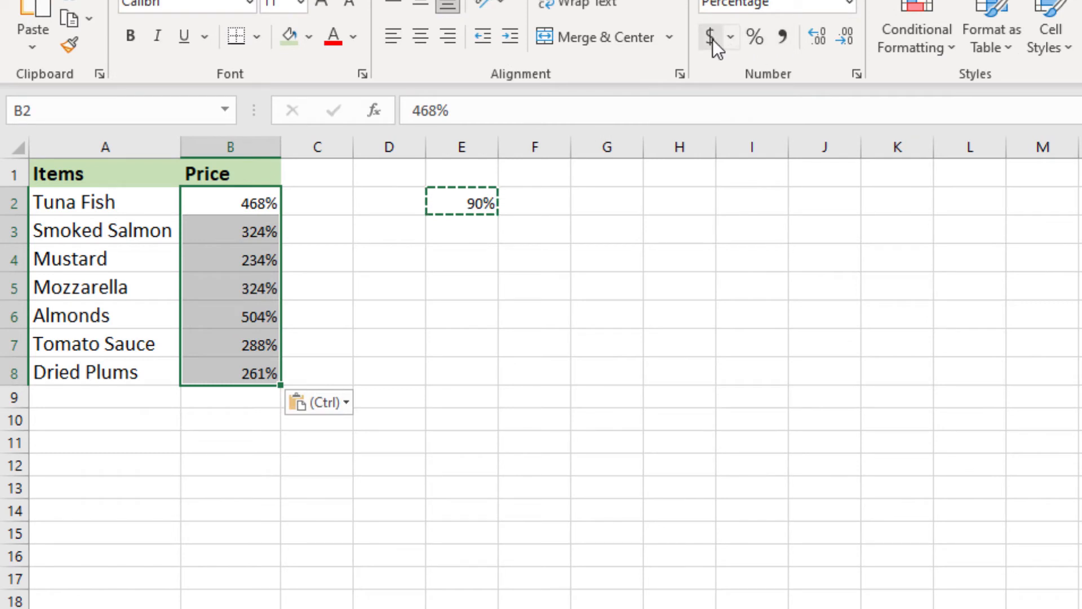
pyautogui.click(710, 37)
# Step: Change the percentage multiplier in E2 to 110%
pyautogui.click(459, 203)
pyautogui.write('11')
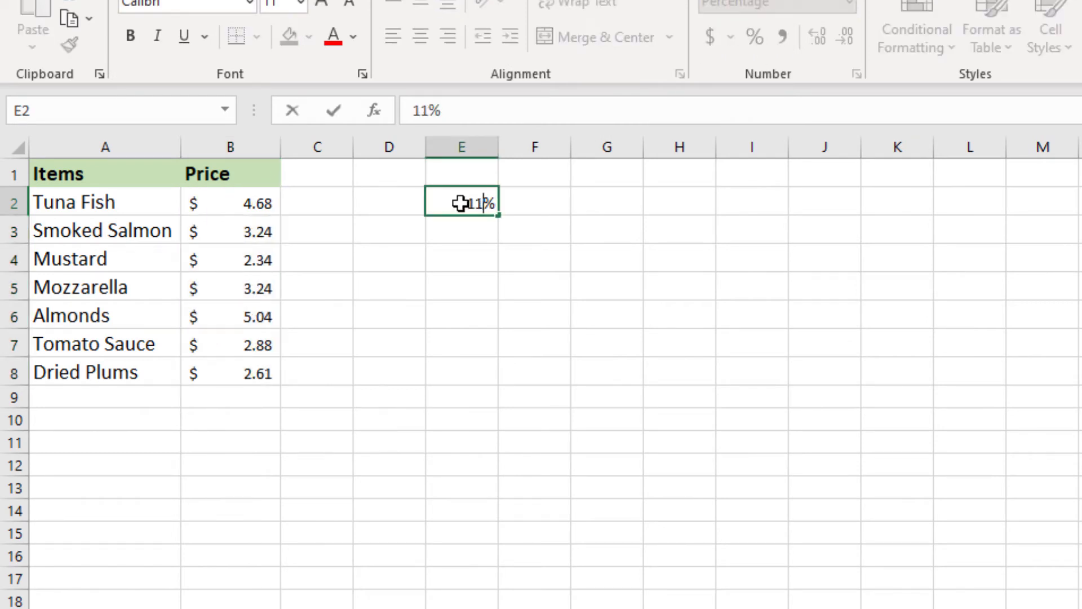
pyautogui.press('Return')
# Step: Multiply the prices in B2:B8 by the copied 110% using Paste Special, and apply the dollar accounting format to them
pyautogui.click(438, 201)
pyautogui.hotkey('ctrl', 'c')
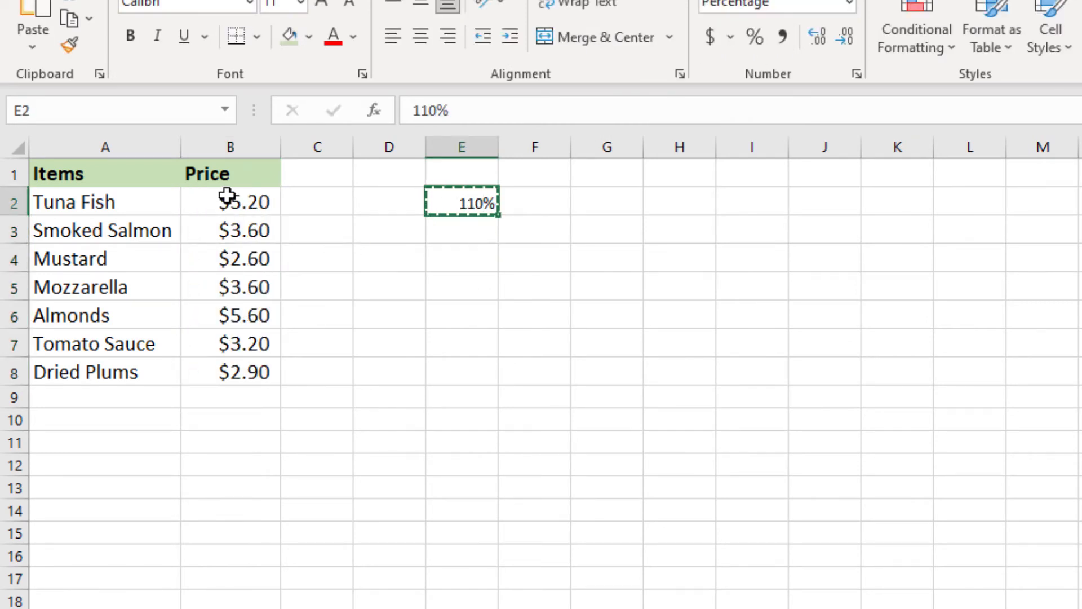
pyautogui.moveTo(226, 200); pyautogui.dragTo(243, 373)
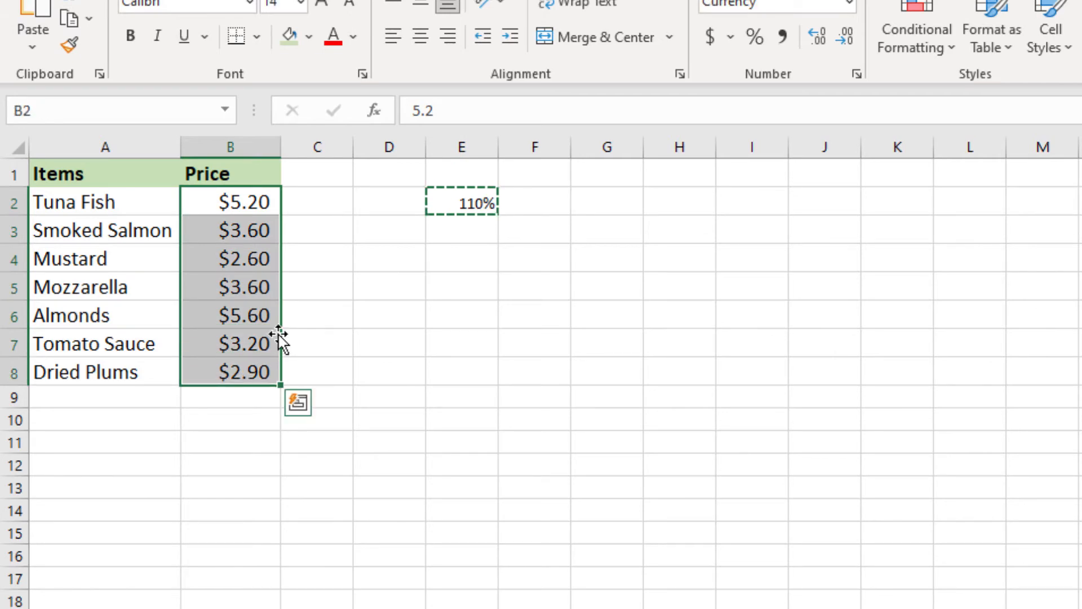
pyautogui.rightClick(254, 316)
pyautogui.click(345, 248)
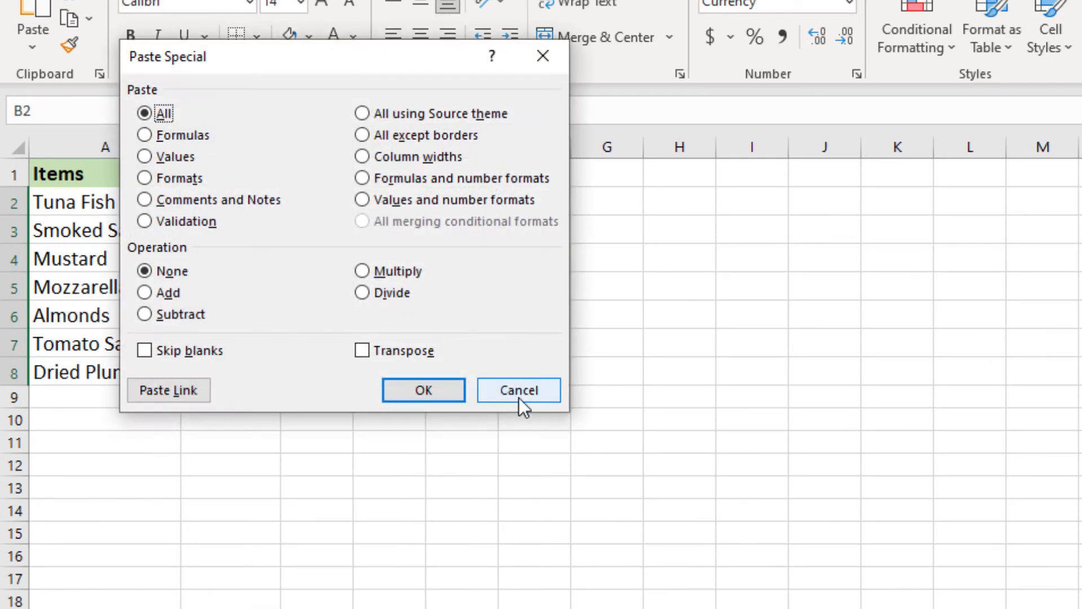
pyautogui.click(362, 270)
pyautogui.moveTo(385, 67); pyautogui.dragTo(773, 136)
pyautogui.click(789, 459)
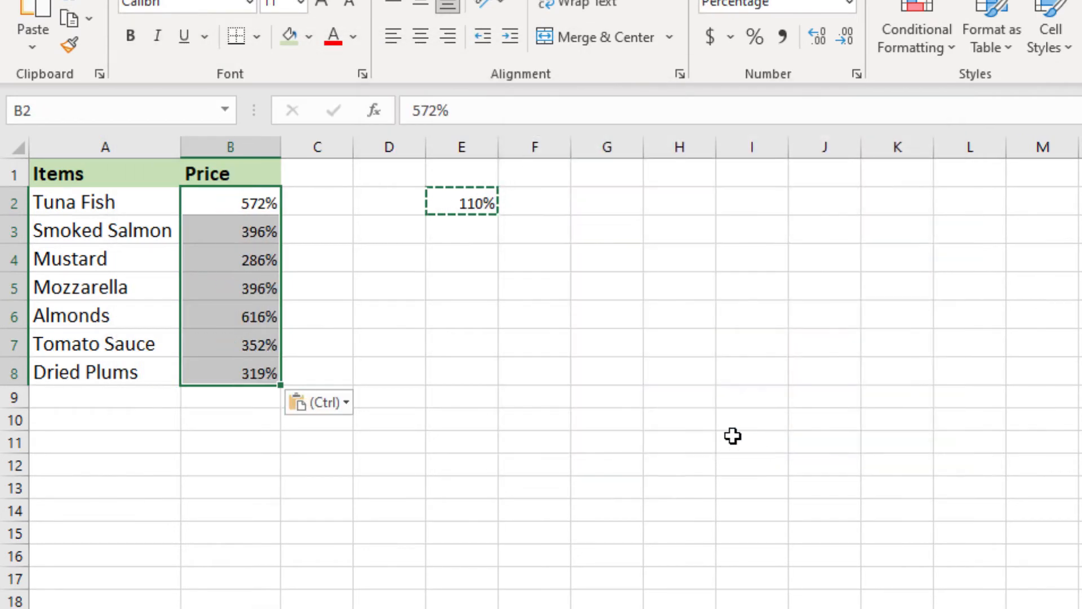
pyautogui.click(712, 40)
pyautogui.click(374, 423)
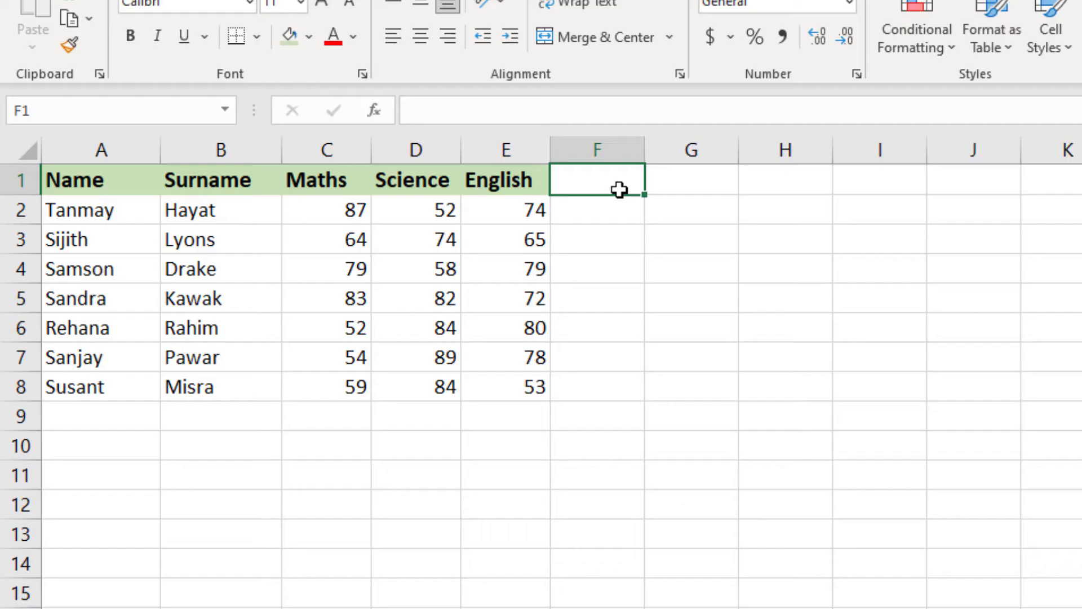
# Step: Add the header Average in F1 of the marks table and enter =AVERAGE(C2:E2) in F2
pyautogui.write('Average')
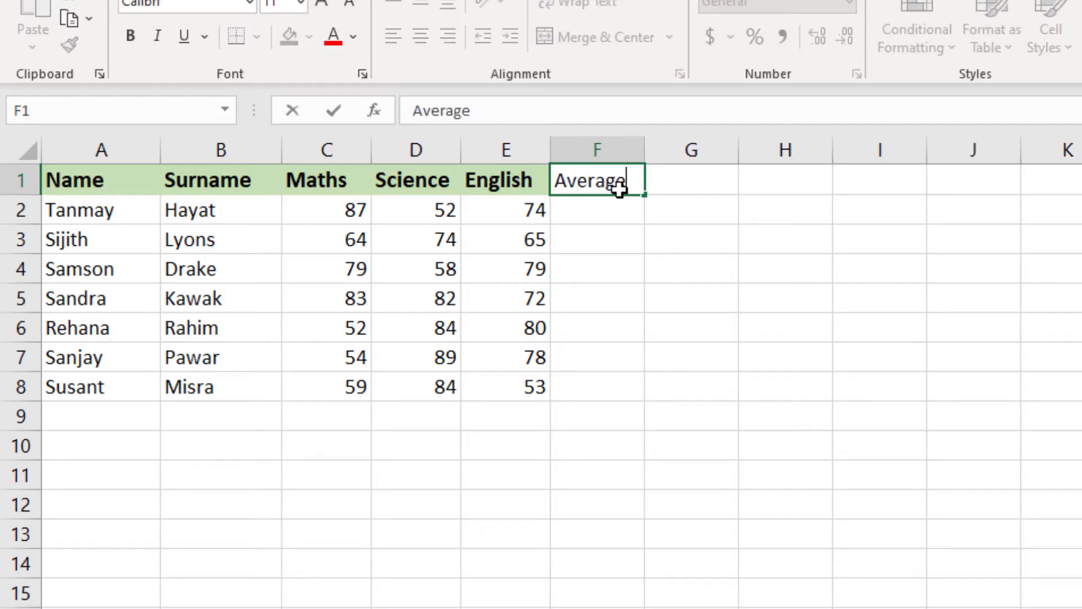
pyautogui.press('Return')
pyautogui.write('=avera')
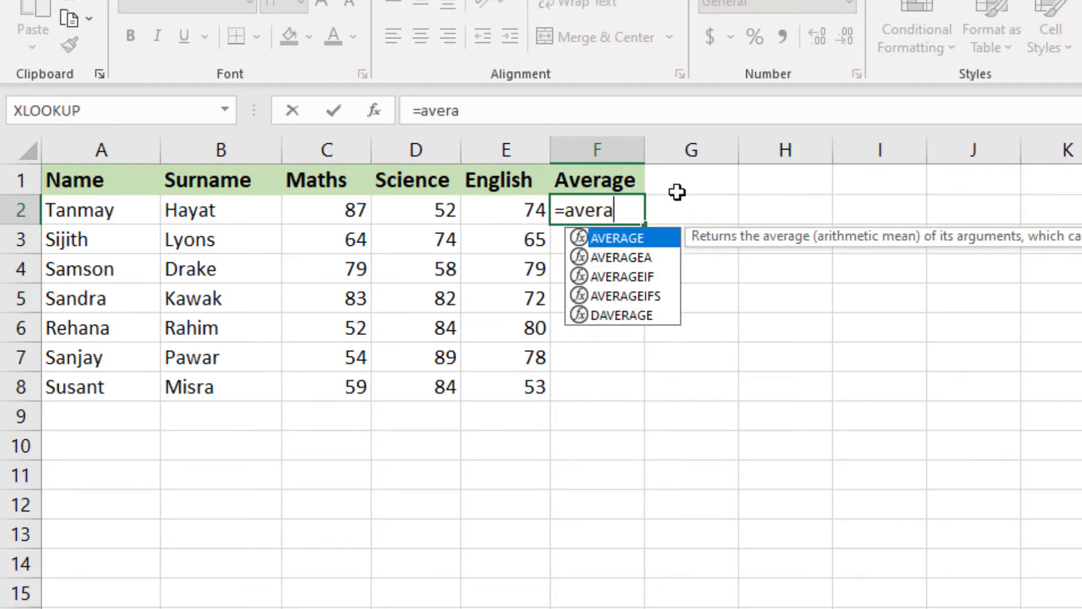
pyautogui.press('Tab')
pyautogui.moveTo(355, 214); pyautogui.dragTo(496, 216)
pyautogui.press('Return')
# Step: Fill the average formula from F2 down to F8 for the remaining students
pyautogui.click(612, 213)
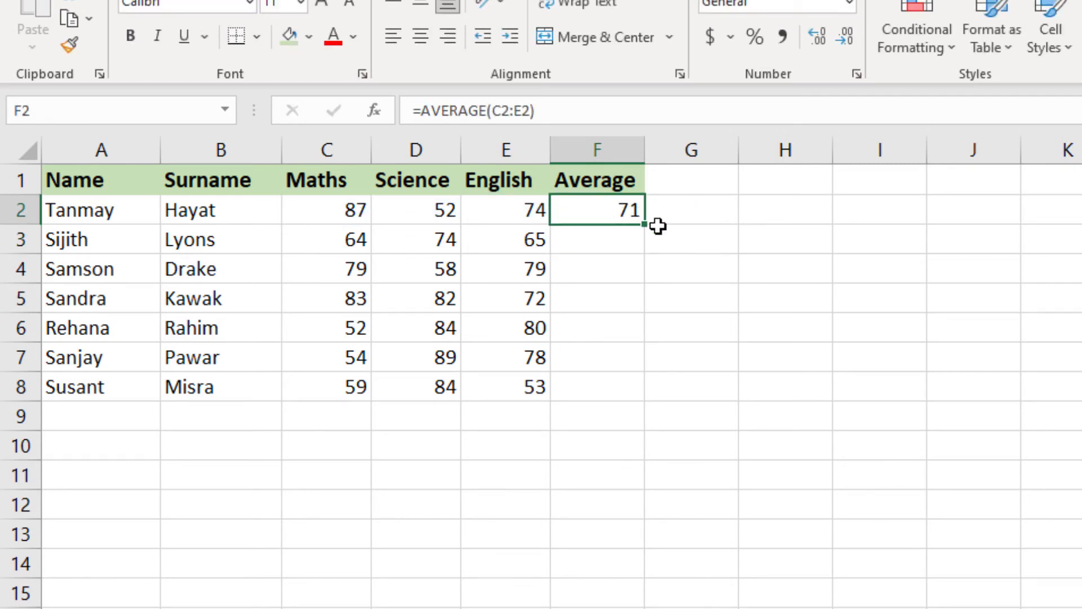
pyautogui.moveTo(647, 250); pyautogui.dragTo(645, 403)
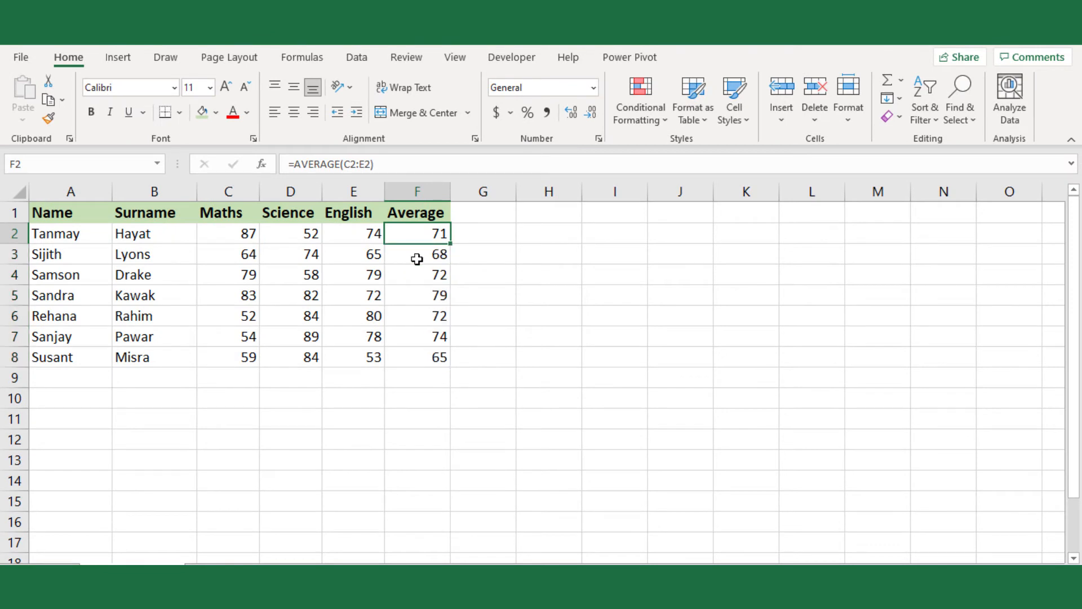
pyautogui.moveTo(418, 241); pyautogui.dragTo(415, 353)
pyautogui.click(537, 340)
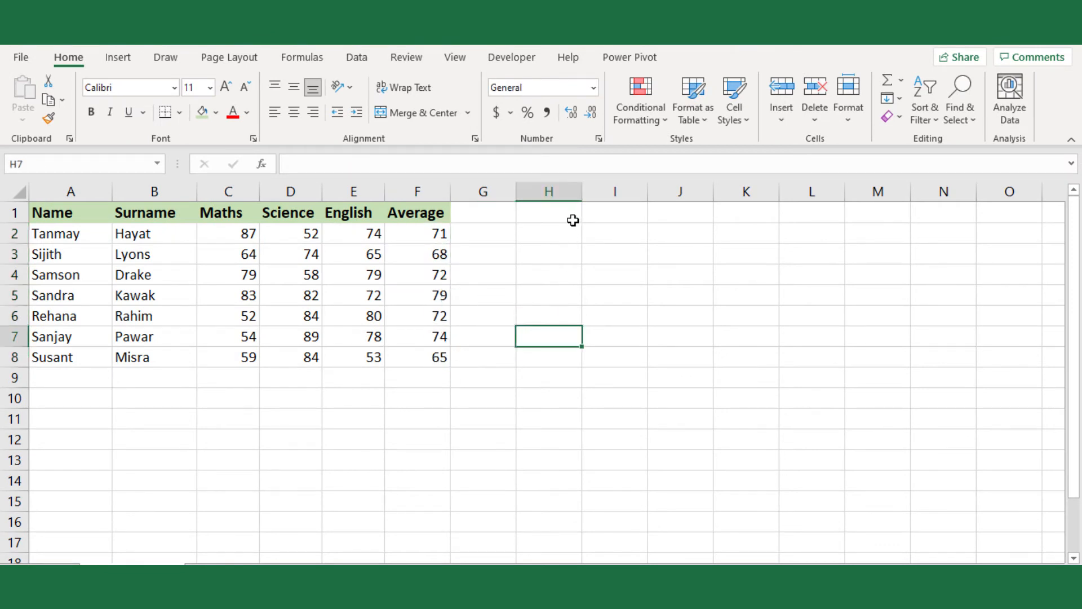
# Step: Toggle the marks sheet between showing formulas and showing calculated values
pyautogui.click(292, 58)
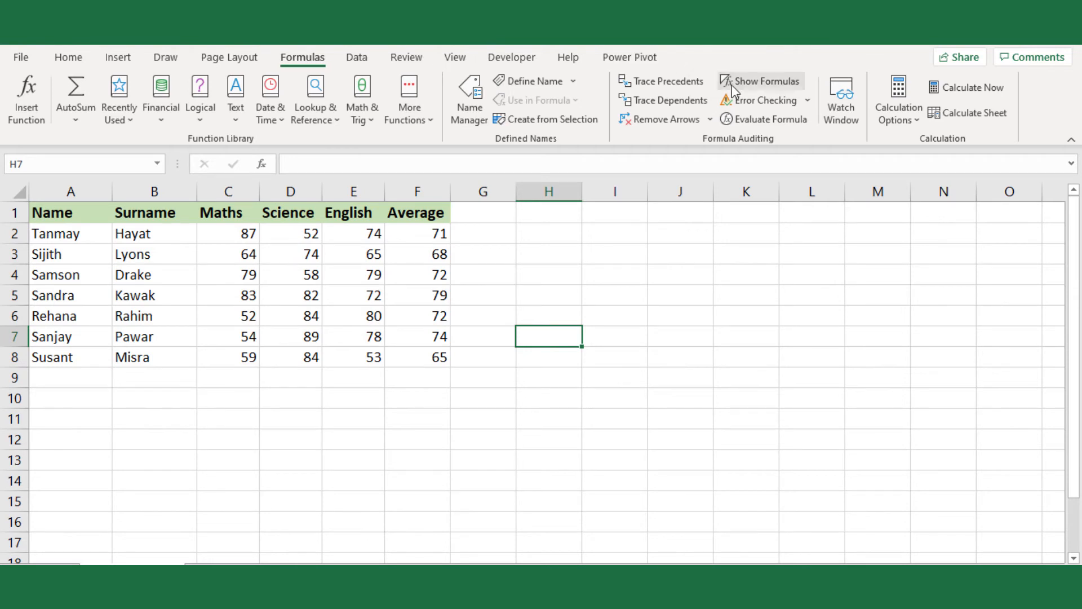
pyautogui.click(749, 80)
pyautogui.hotkey('ctrl', '`')
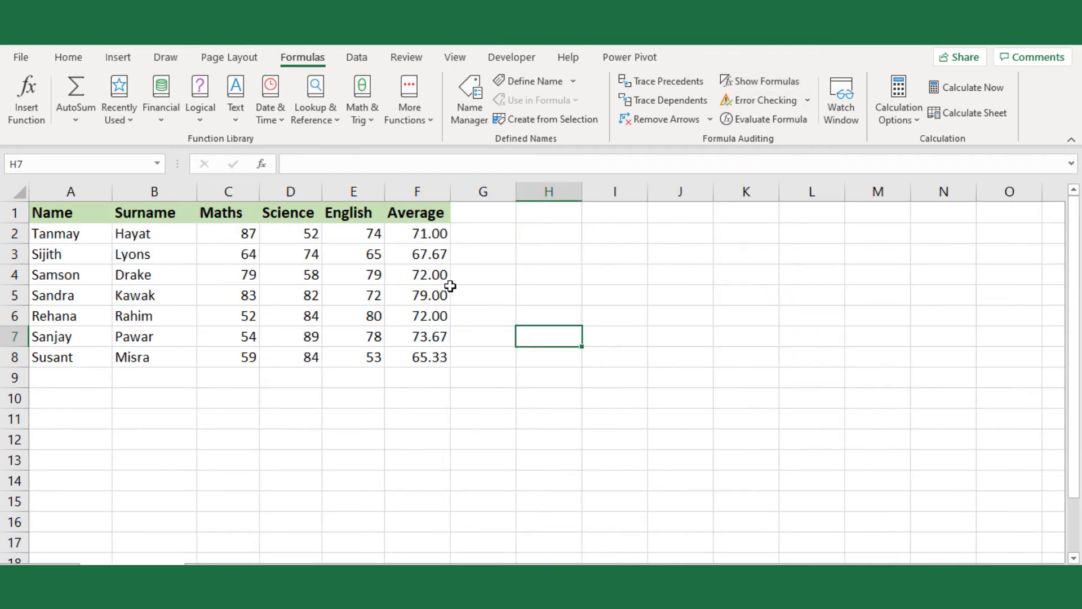
pyautogui.hotkey('ctrl', '`')
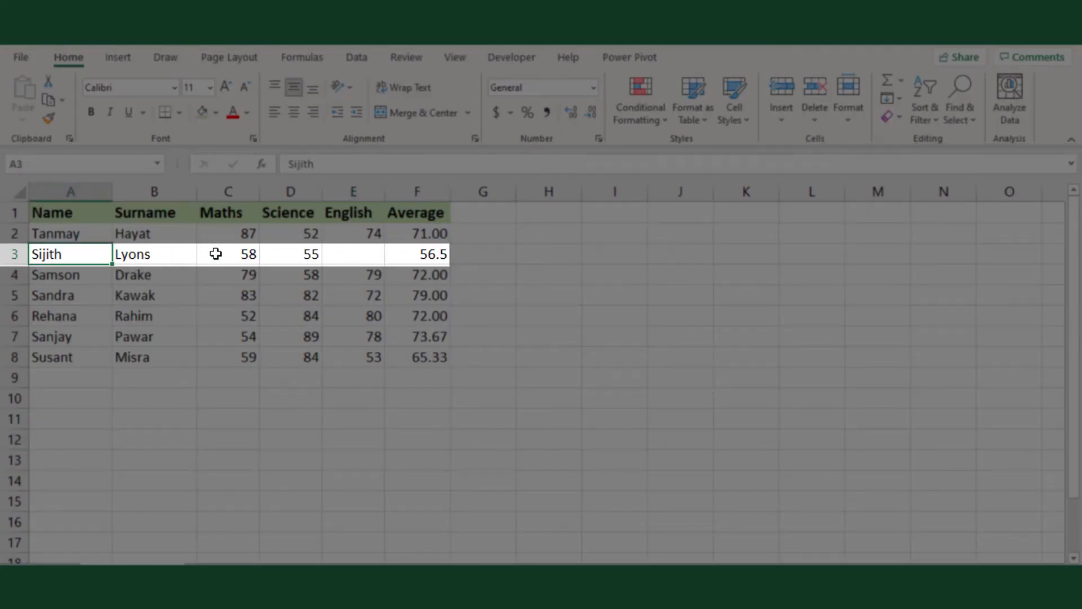
# Step: Start Goal Seek on the marks table and use the average in F3 as the cell to set
pyautogui.click(217, 254)
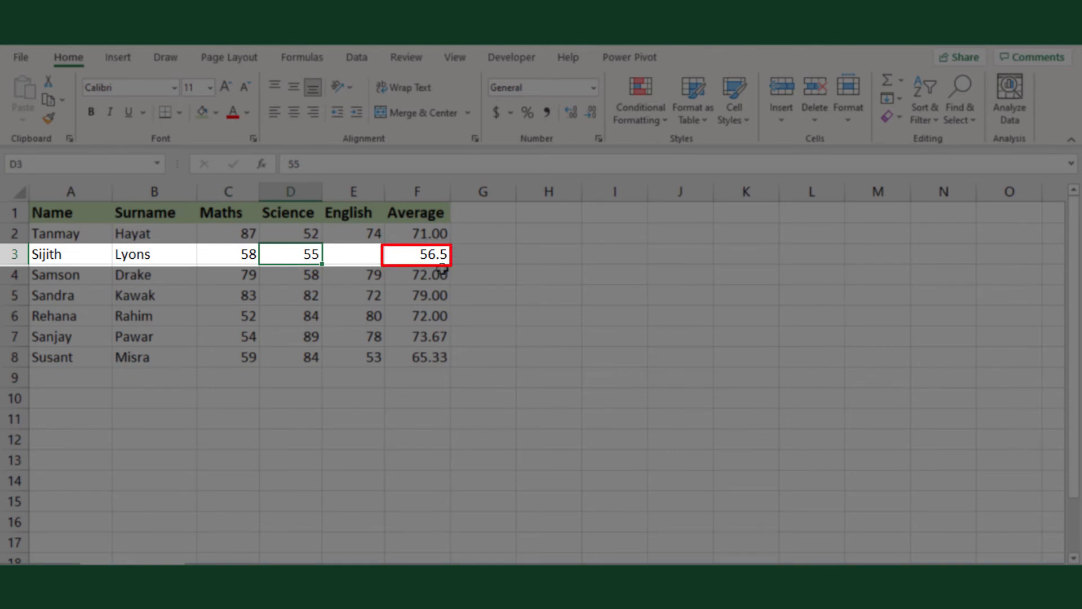
pyautogui.click(519, 337)
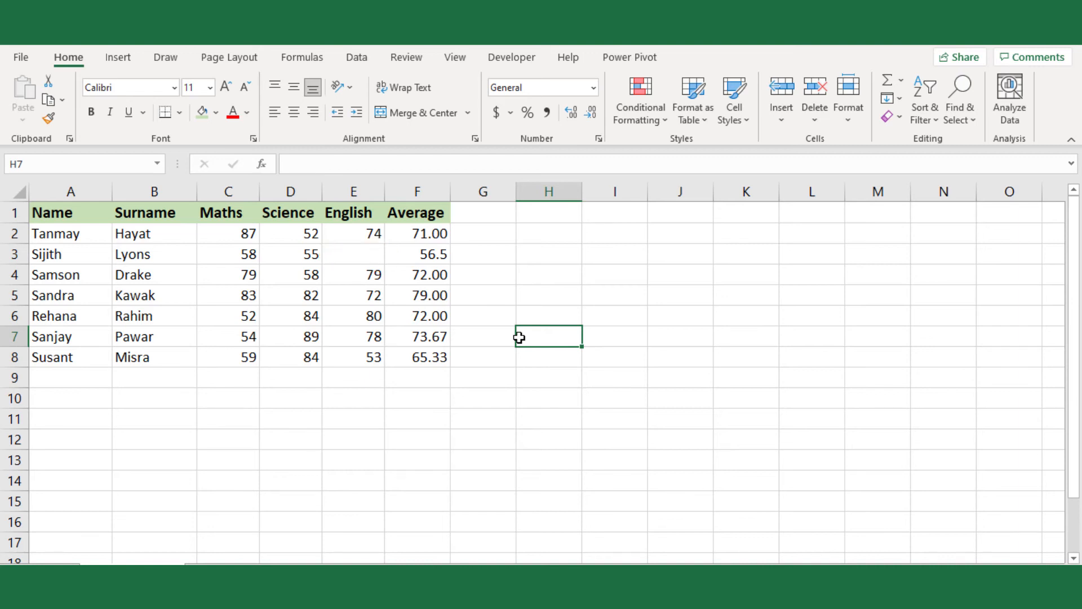
pyautogui.click(355, 64)
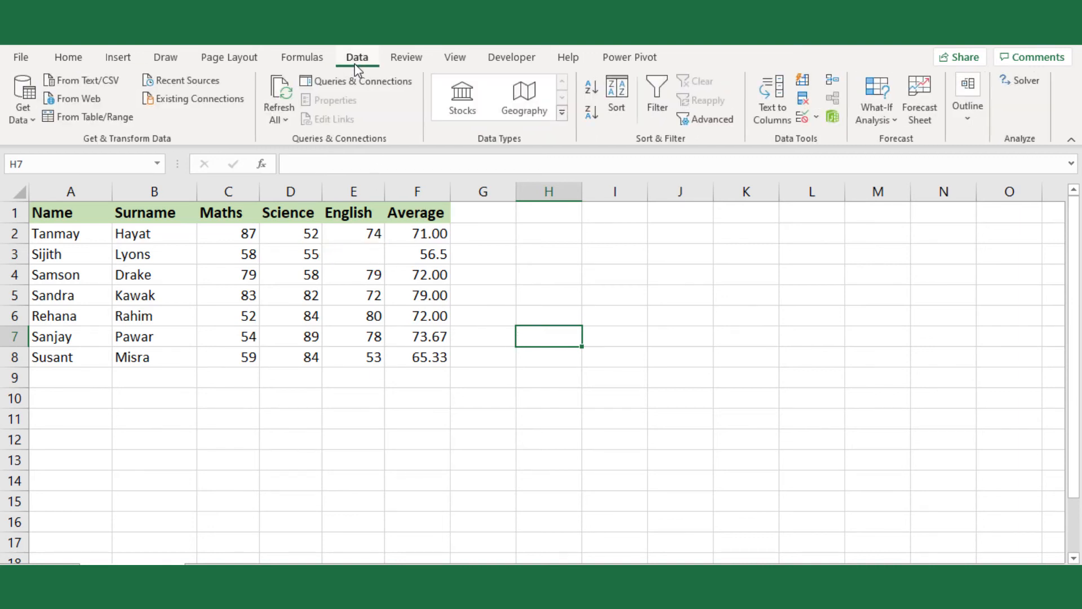
pyautogui.click(888, 113)
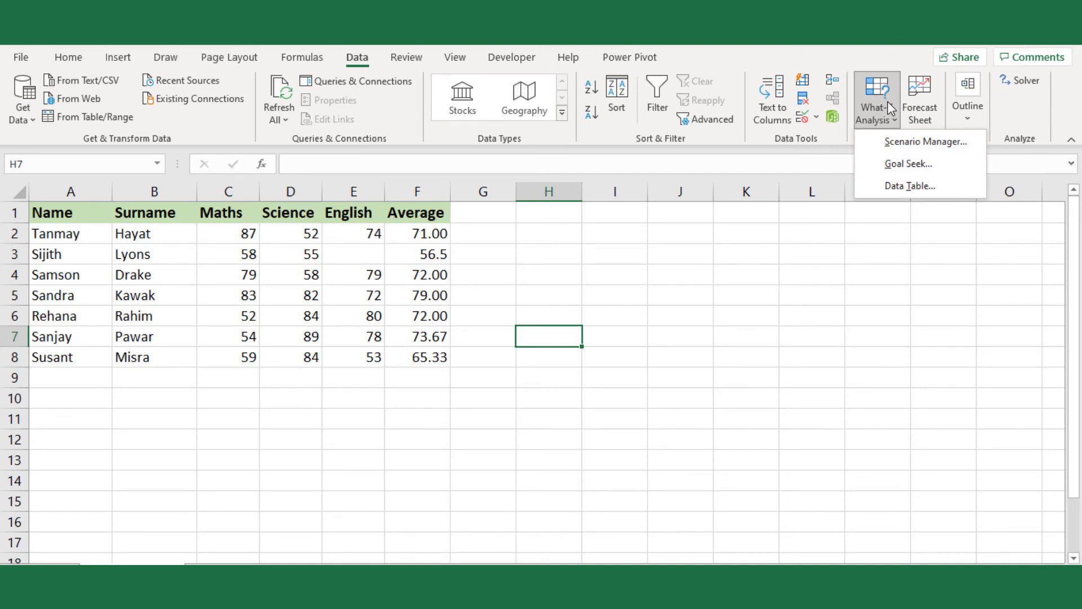
pyautogui.click(890, 164)
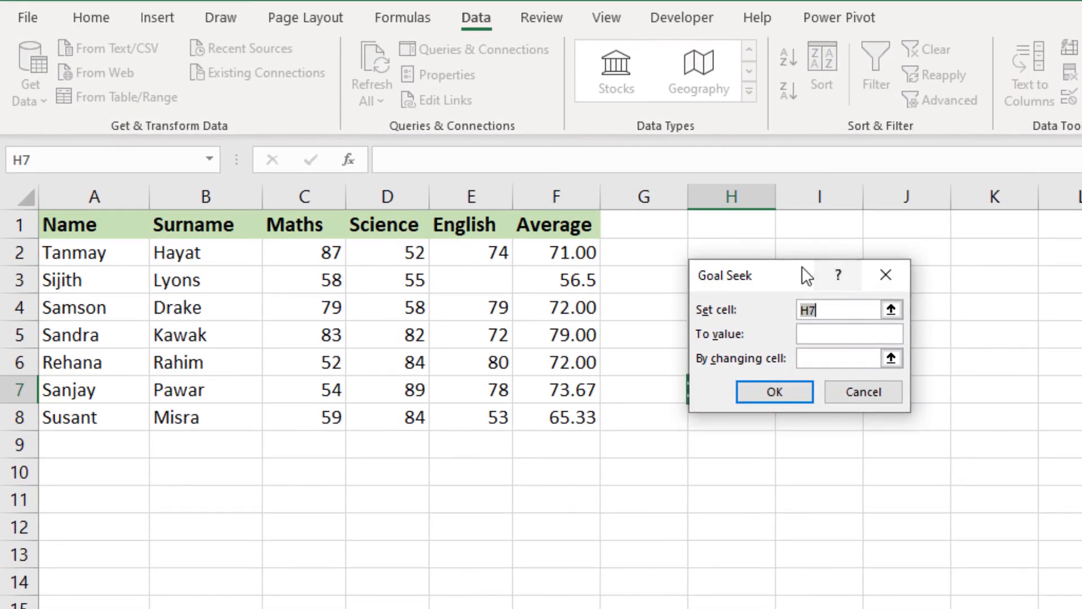
pyautogui.moveTo(802, 267); pyautogui.dragTo(943, 232)
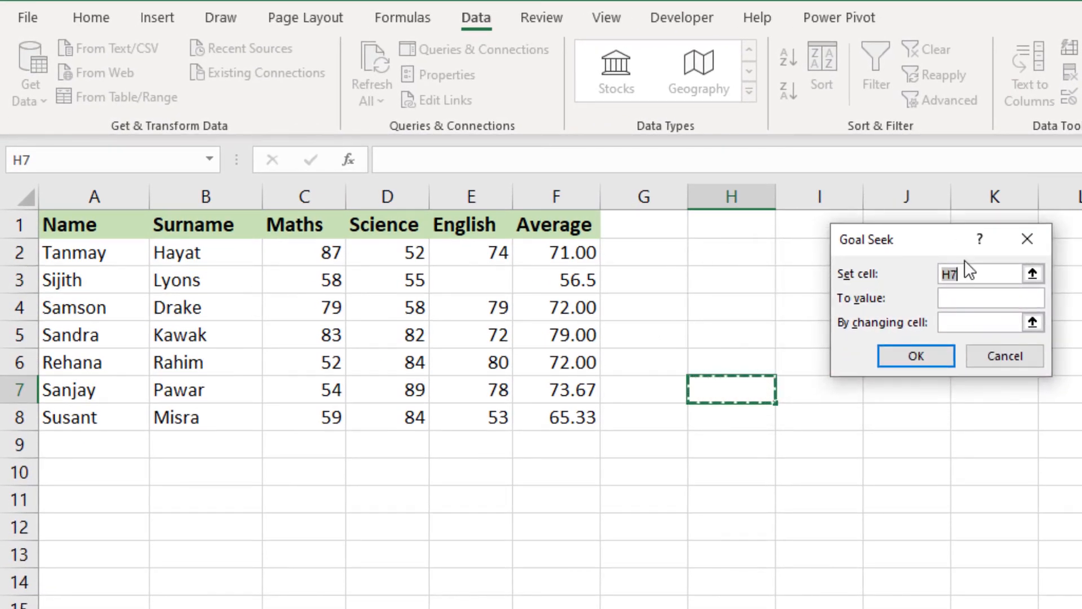
pyautogui.click(1032, 275)
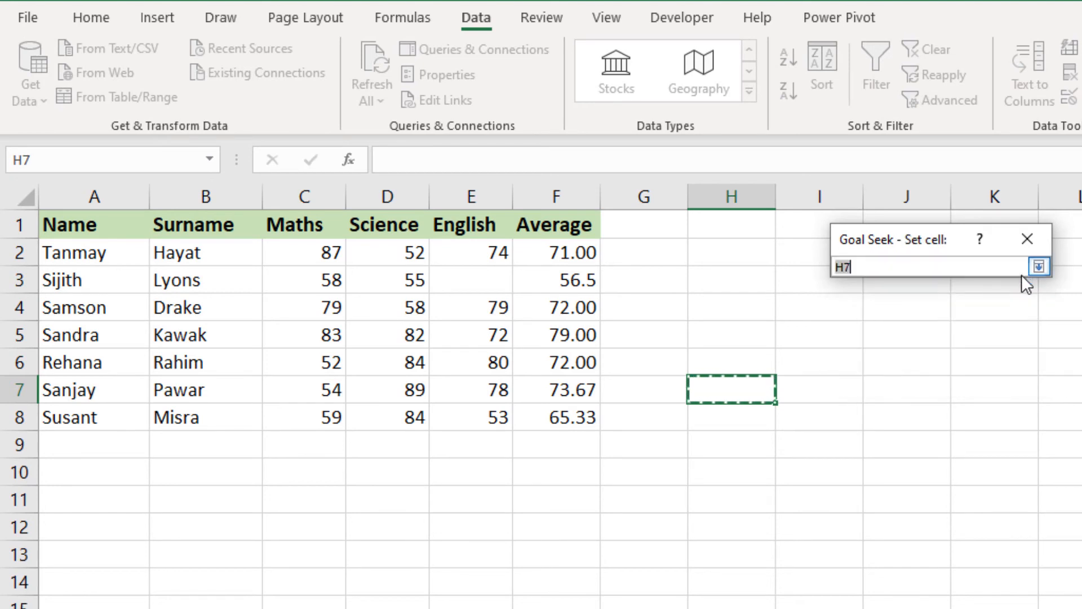
pyautogui.click(564, 282)
pyautogui.press('Return')
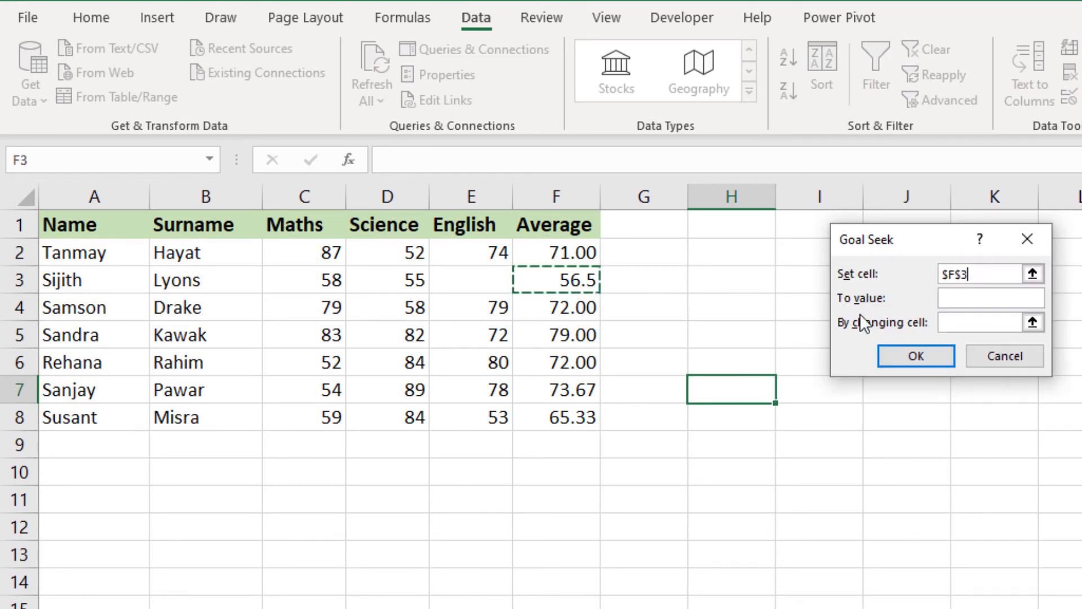
# Step: Run Goal Seek with a target value of 60 by changing the English mark in E3, and accept the solution
pyautogui.click(1012, 297)
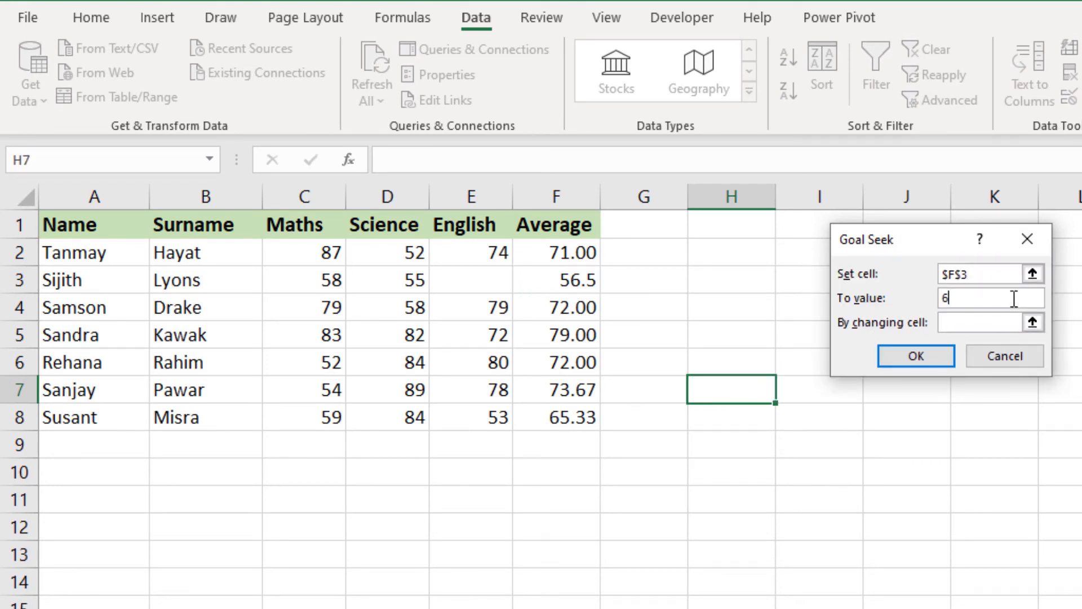
pyautogui.write('60')
pyautogui.click(1033, 323)
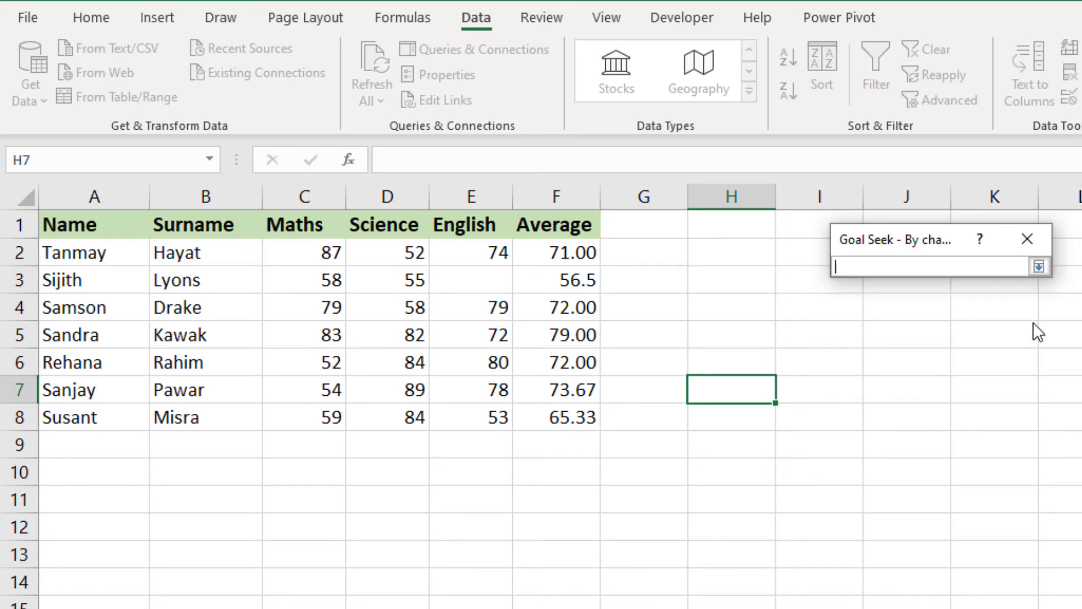
pyautogui.click(471, 280)
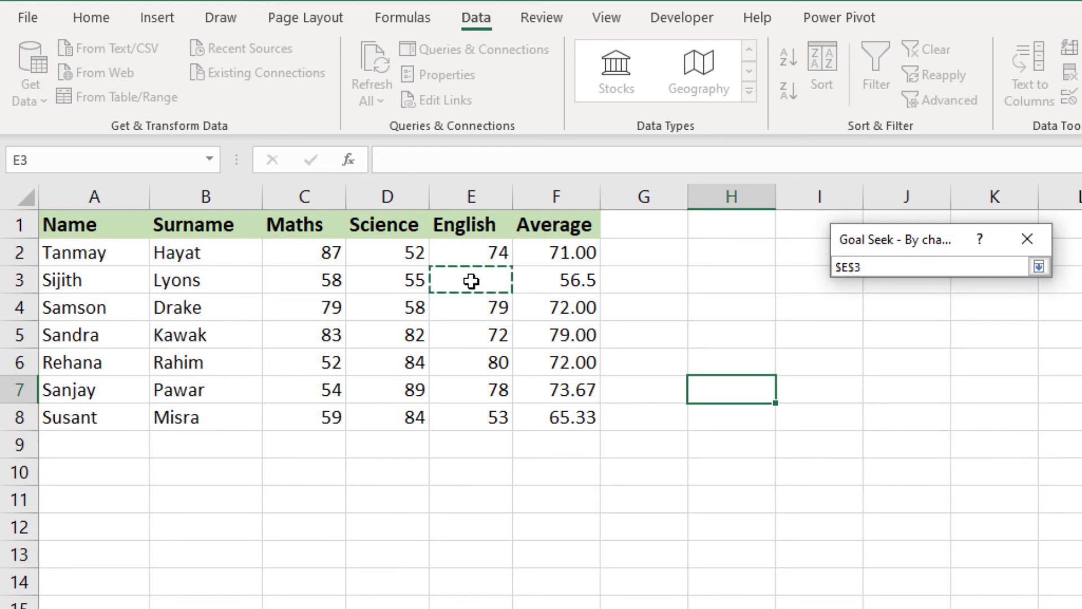
pyautogui.press('Return')
pyautogui.click(902, 354)
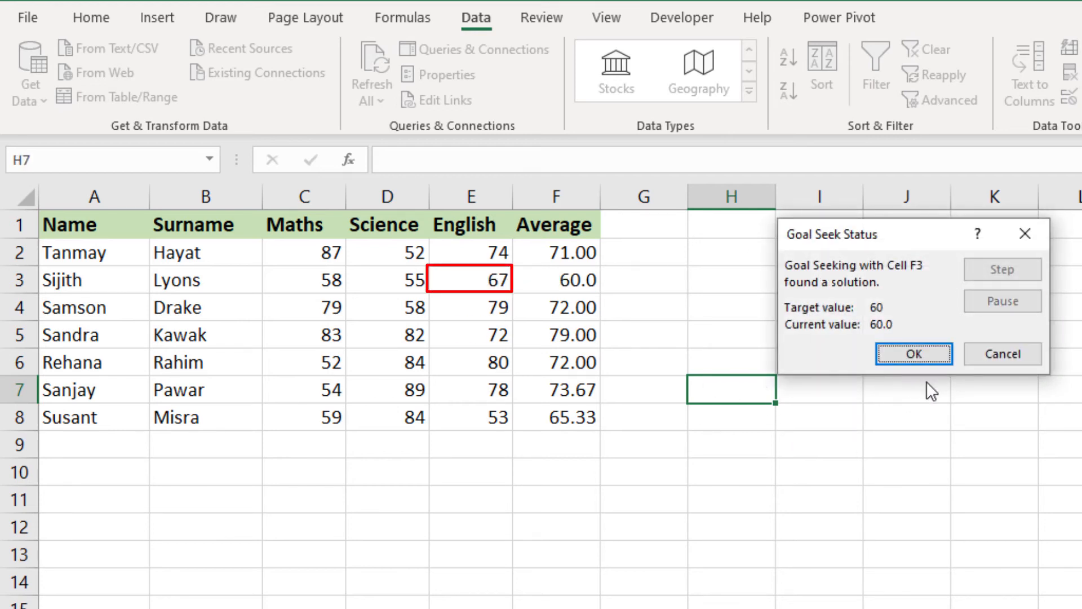
pyautogui.click(938, 351)
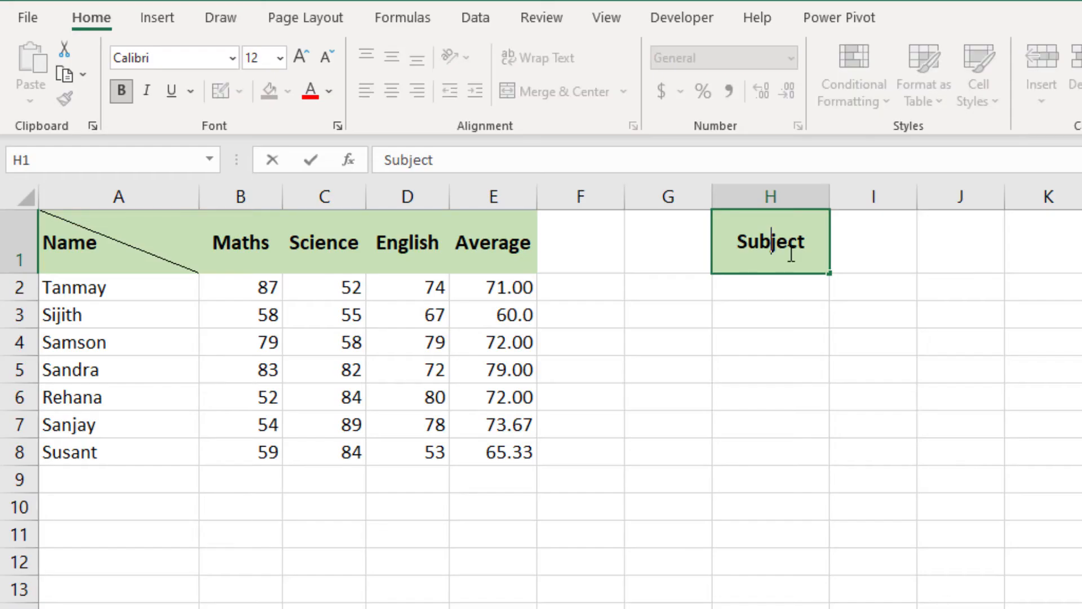
pyautogui.press('Return')
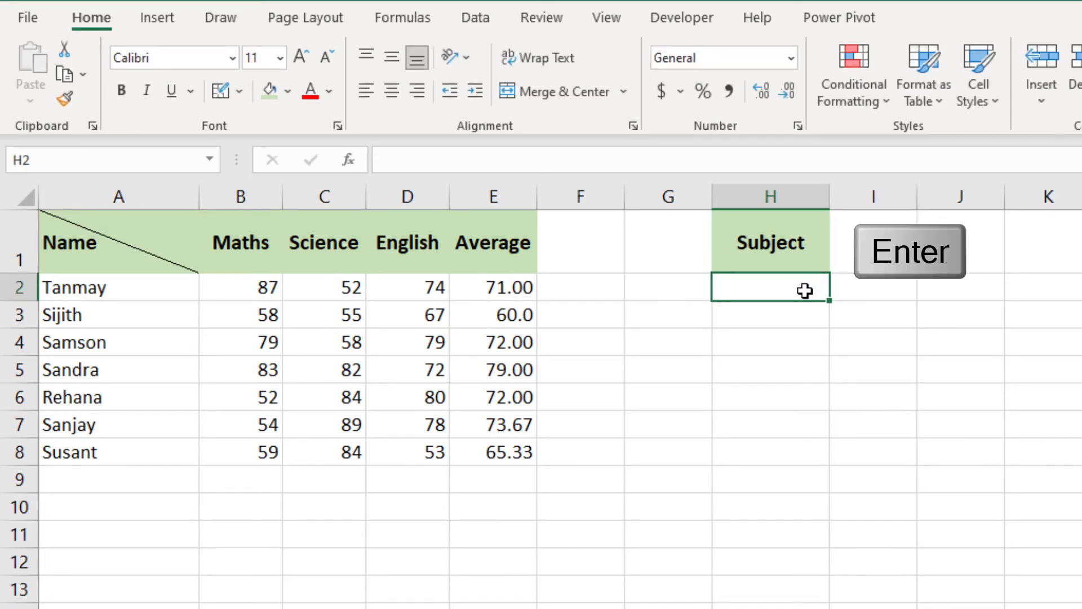
pyautogui.write('Name')
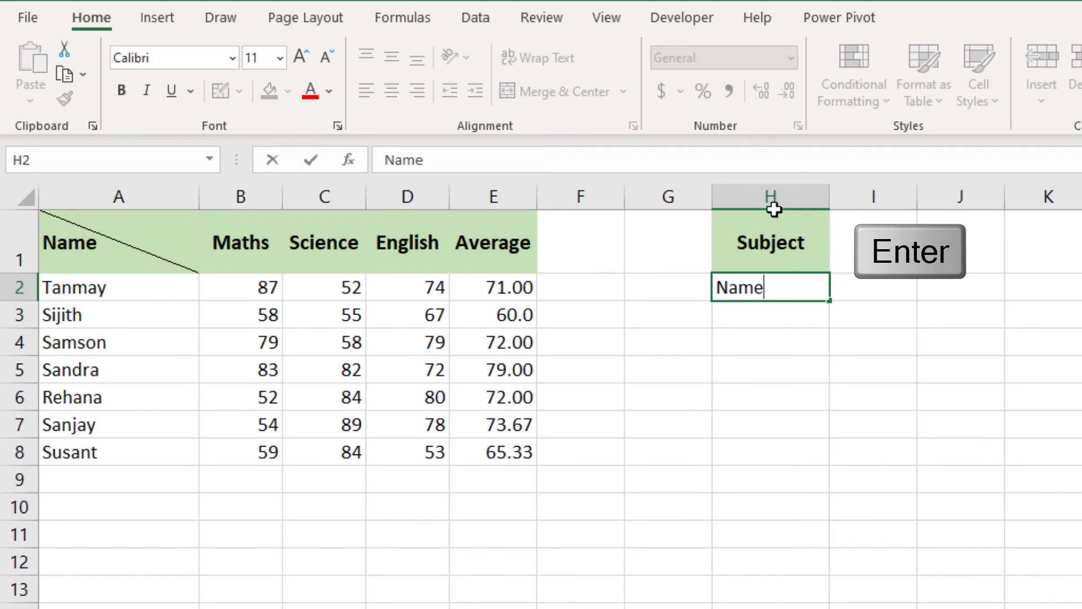
pyautogui.press('Escape')
# Step: Add the word Name on a second line beneath Subject within cell H1
pyautogui.click(790, 239)
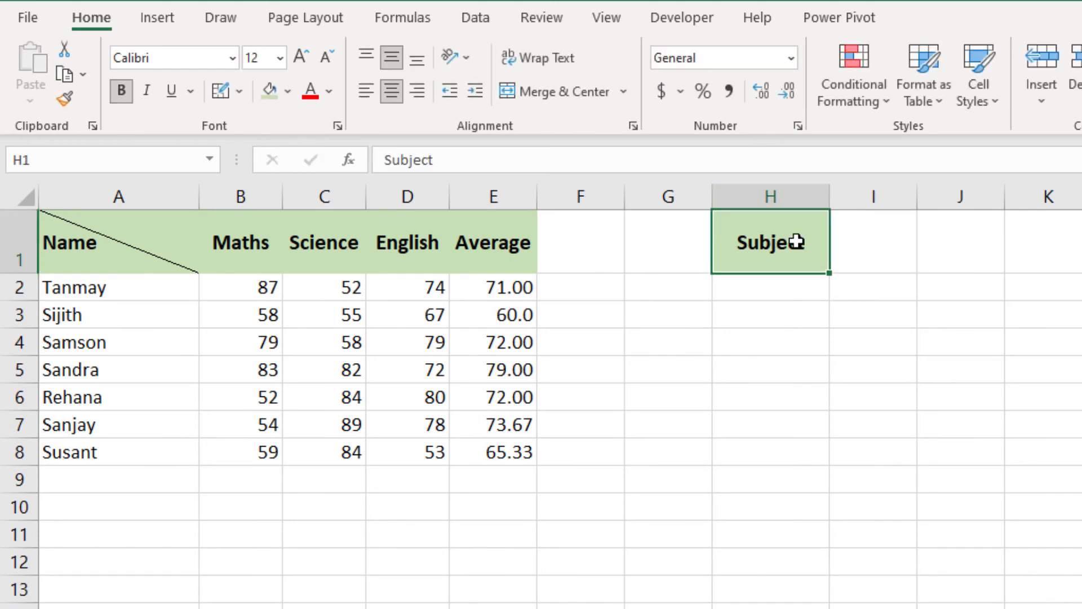
pyautogui.doubleClick(809, 243)
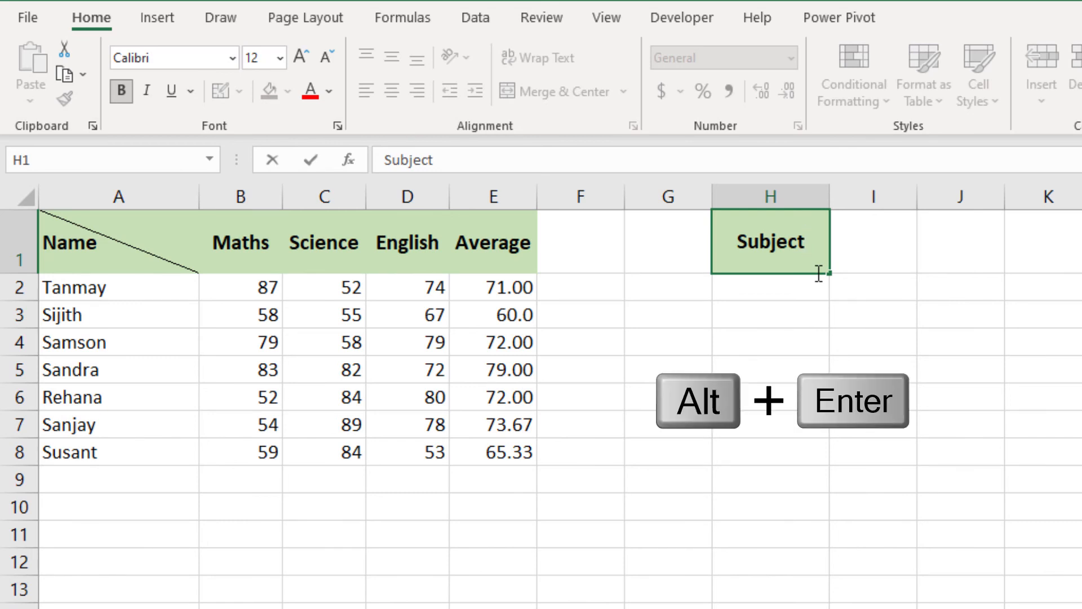
pyautogui.hotkey('alt', 'Return')
pyautogui.write('Name')
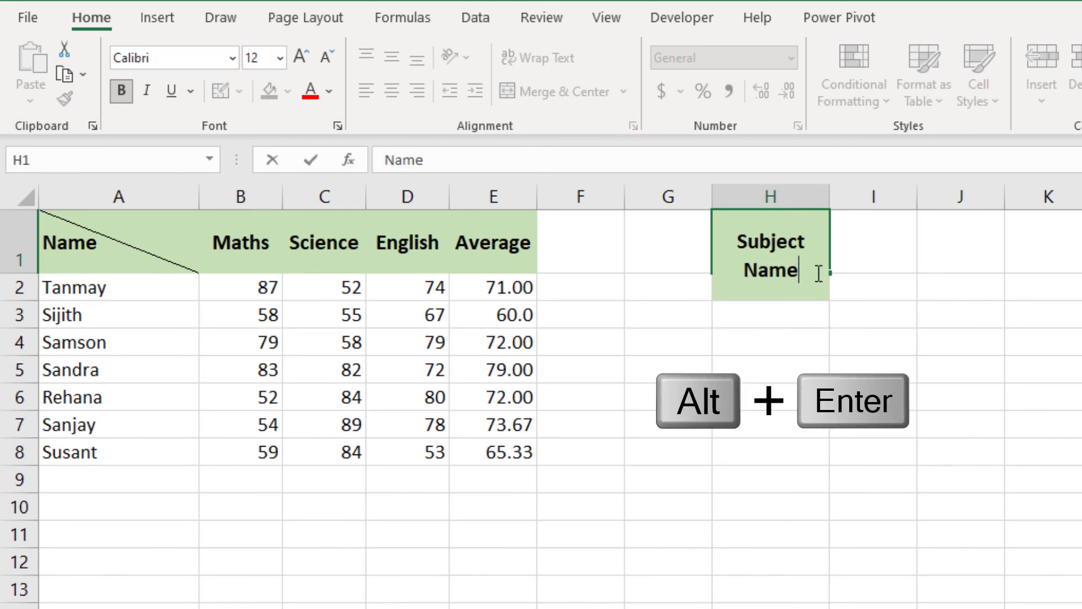
pyautogui.press('Return')
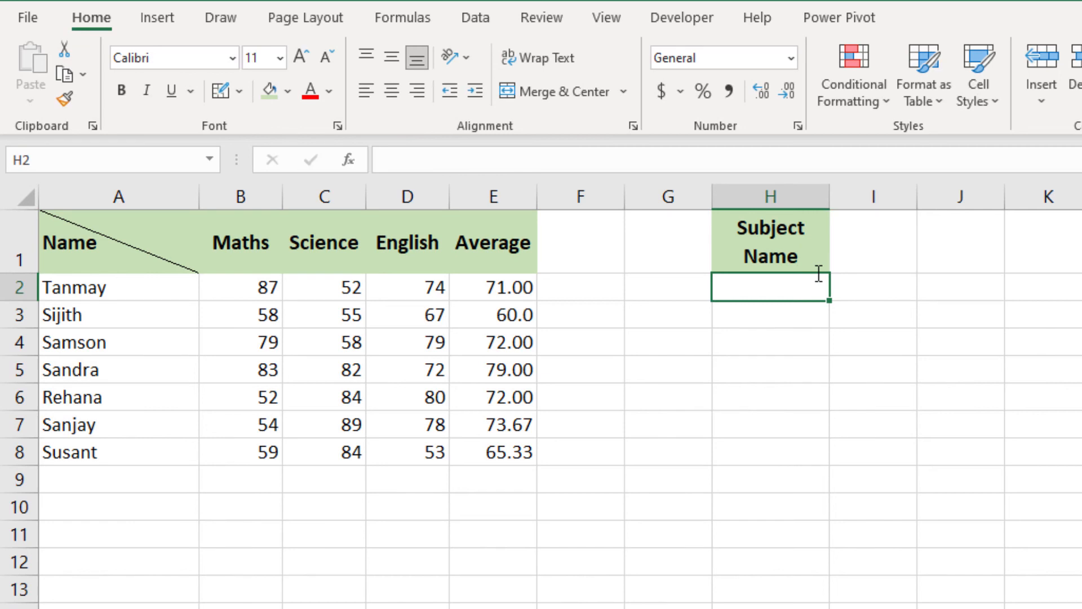
# Step: Insert Subject on its own line above Name in header cell A1 and shift it across to the upper side of the diagonal
pyautogui.click(785, 256)
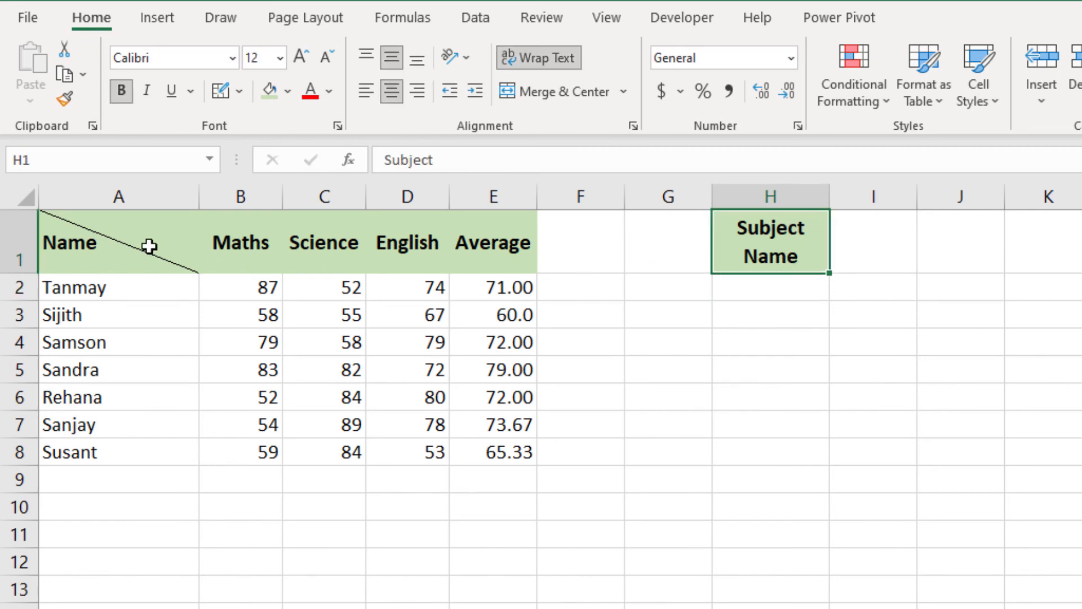
pyautogui.doubleClick(43, 241)
pyautogui.write('Subject')
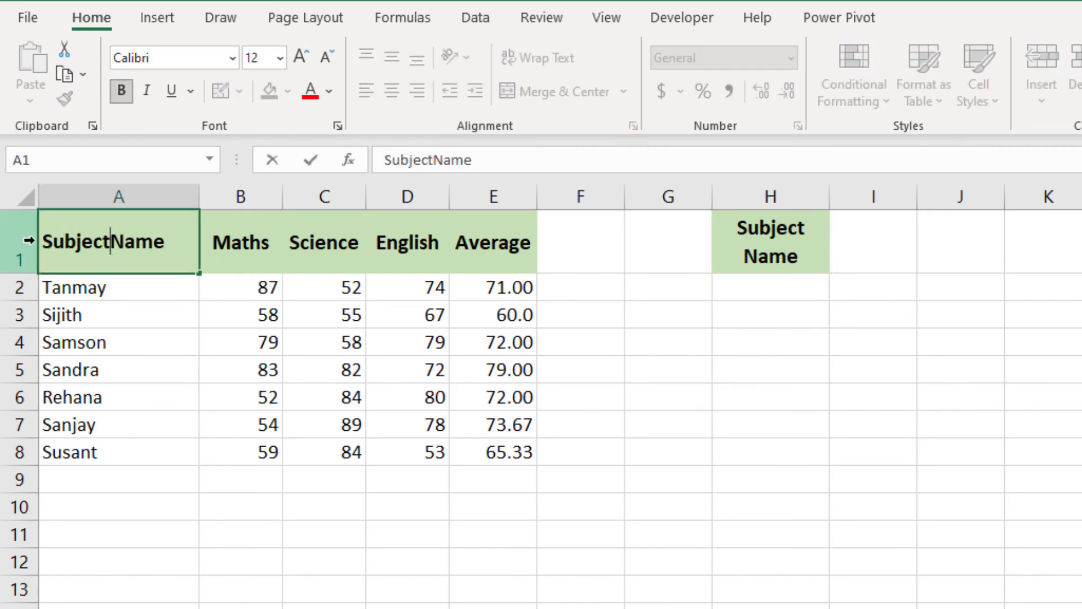
pyautogui.hotkey('alt', 'Return')
pyautogui.hotkey('ctrl', 'Return')
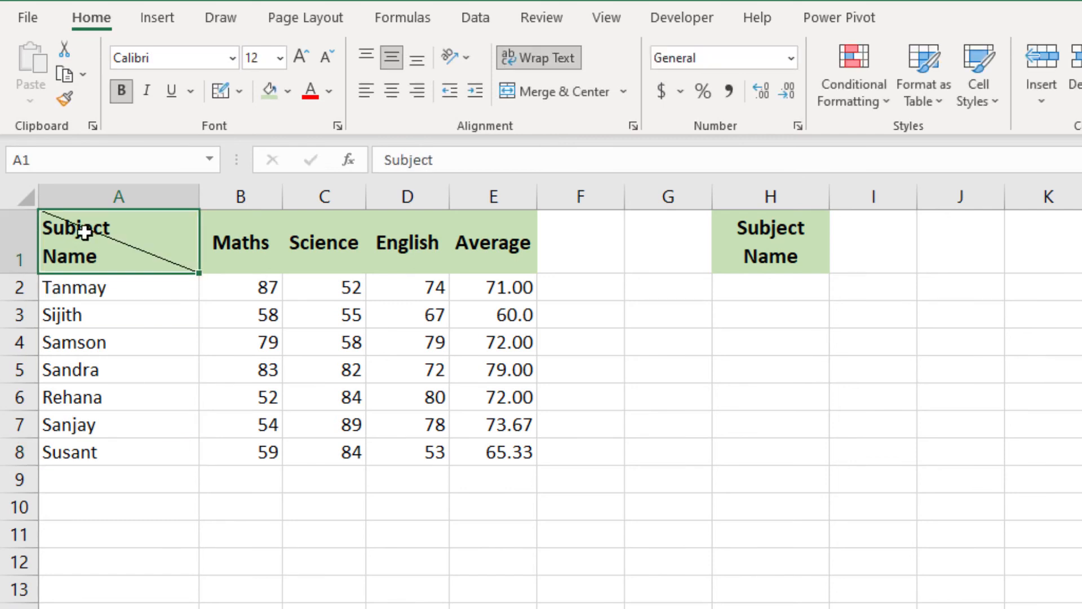
pyautogui.click(388, 157)
pyautogui.click(394, 362)
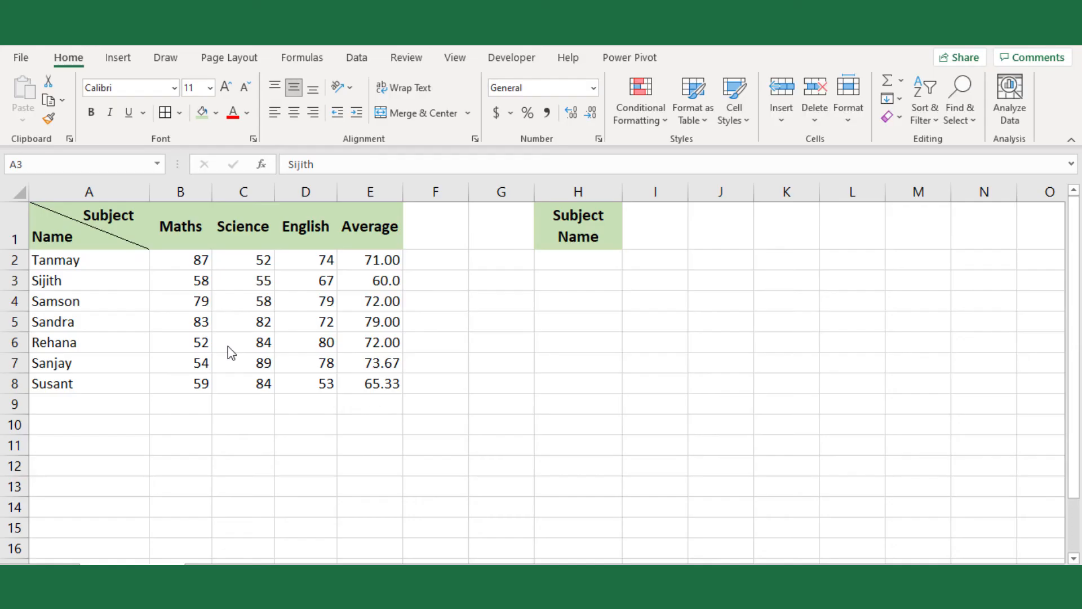
# Step: Add a note to cell A3 with the text Student name, and clear all of the note's text
pyautogui.click(85, 282)
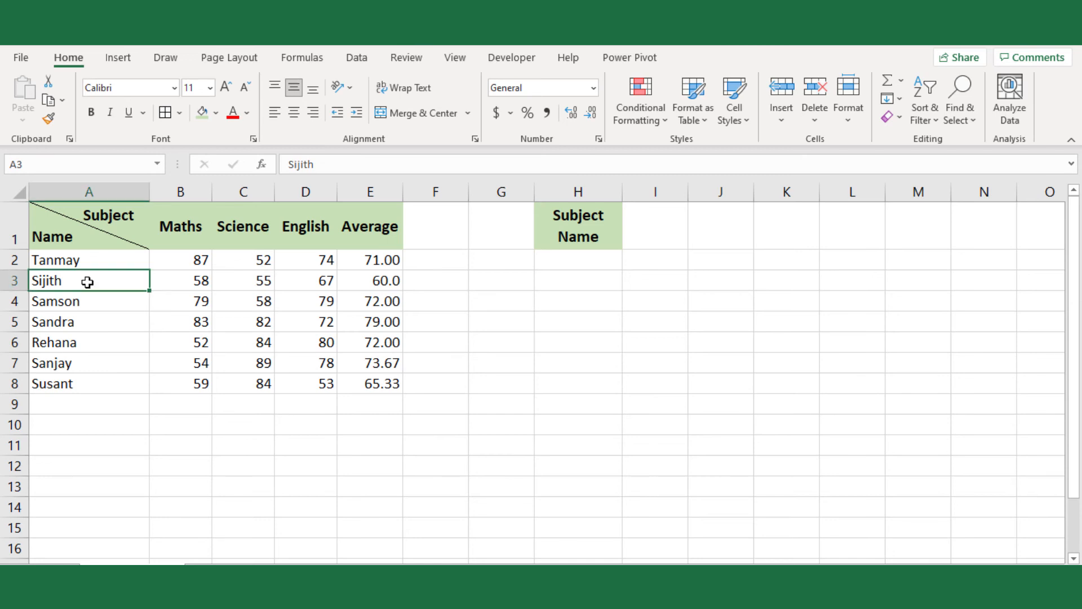
pyautogui.rightClick(87, 281)
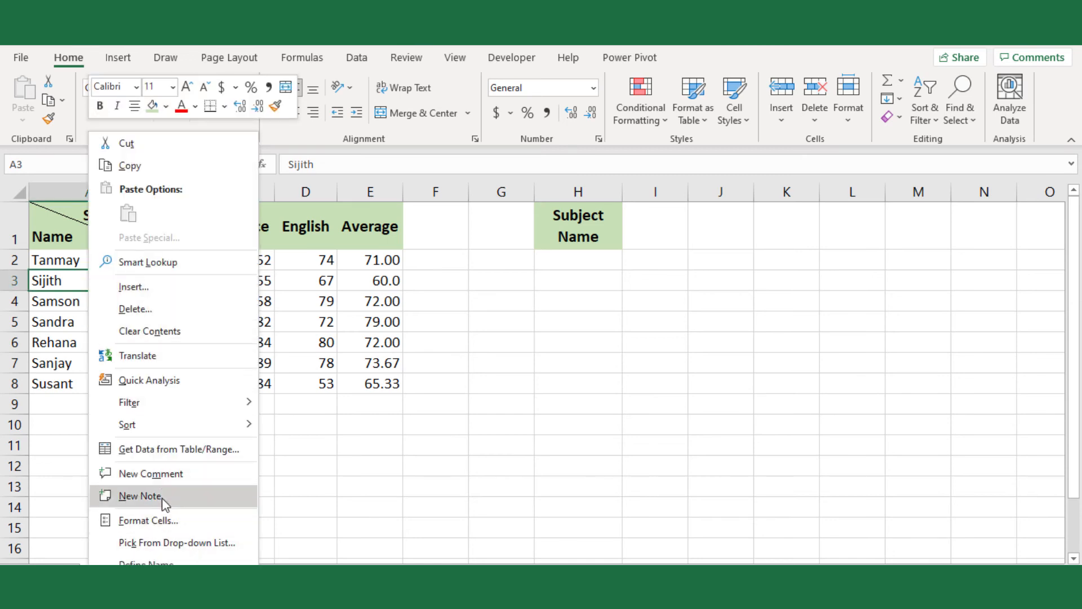
pyautogui.click(141, 496)
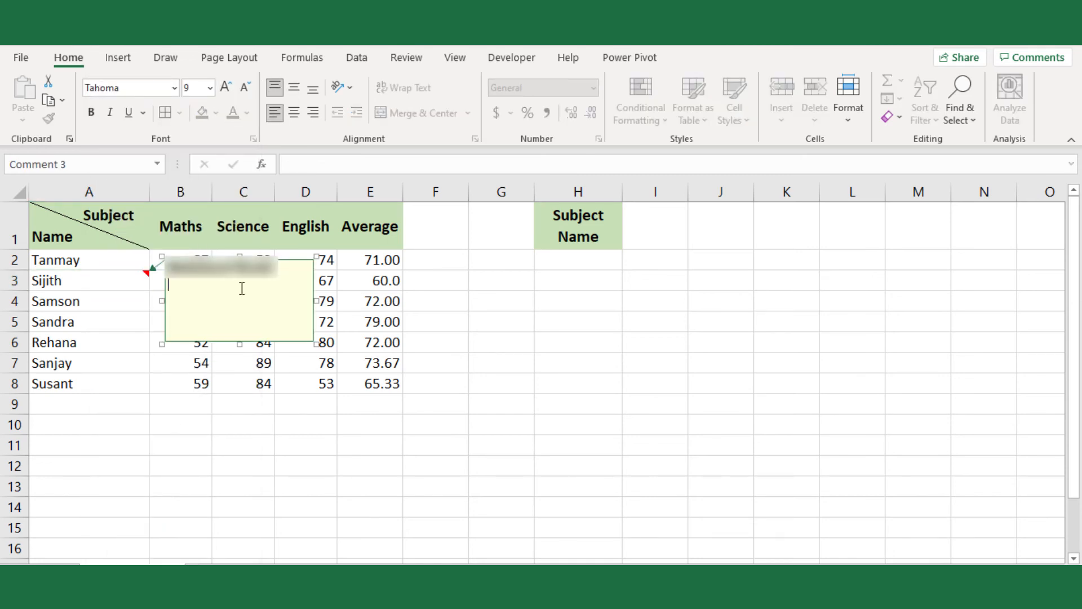
pyautogui.write('Student ba')
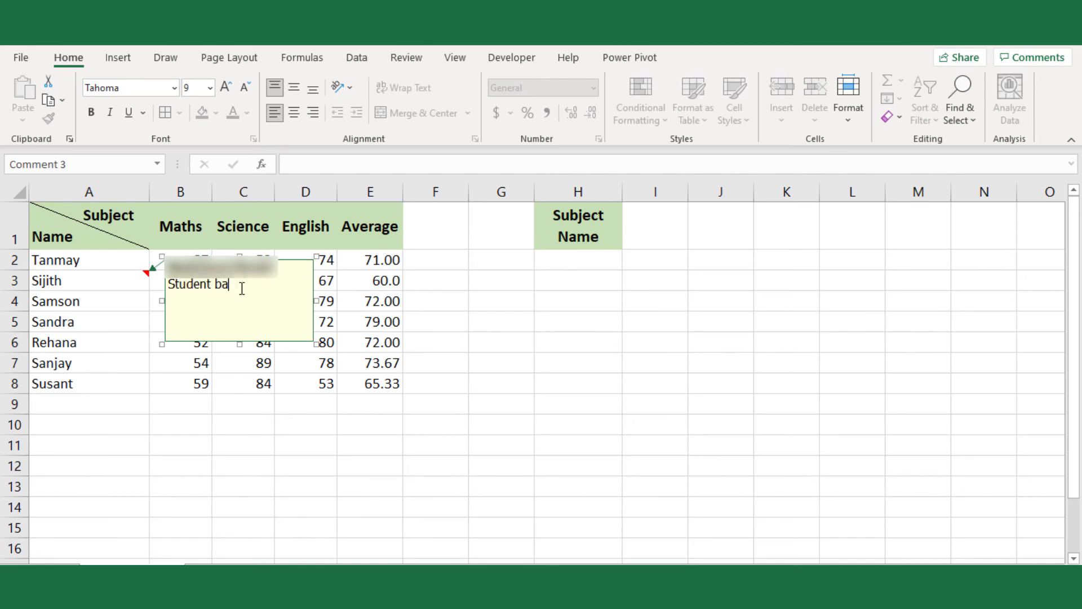
pyautogui.write('neme')
pyautogui.moveTo(255, 286); pyautogui.dragTo(167, 285)
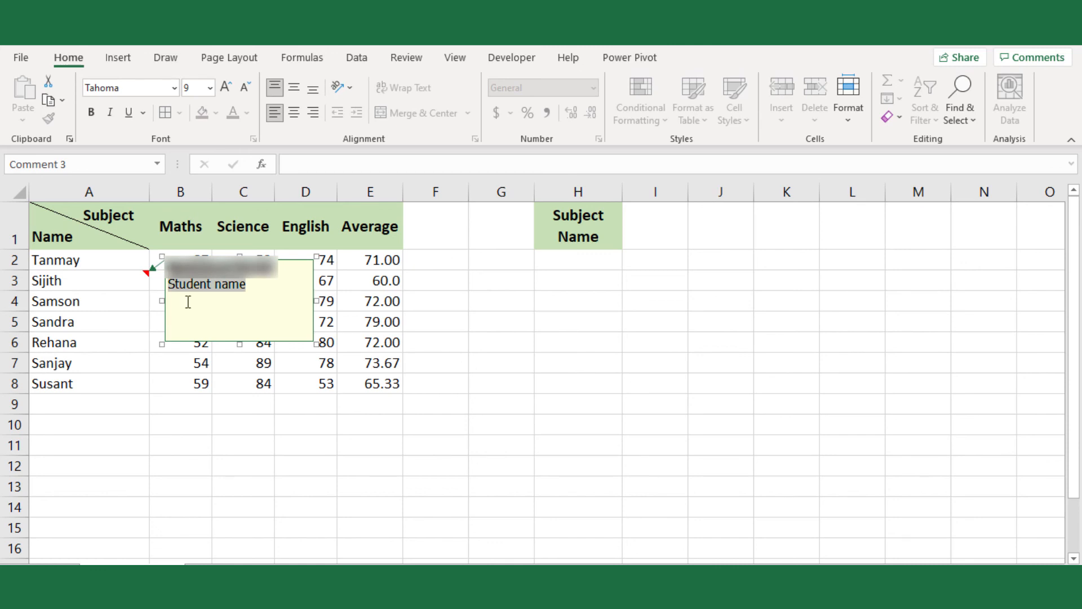
pyautogui.press('BackSpace')
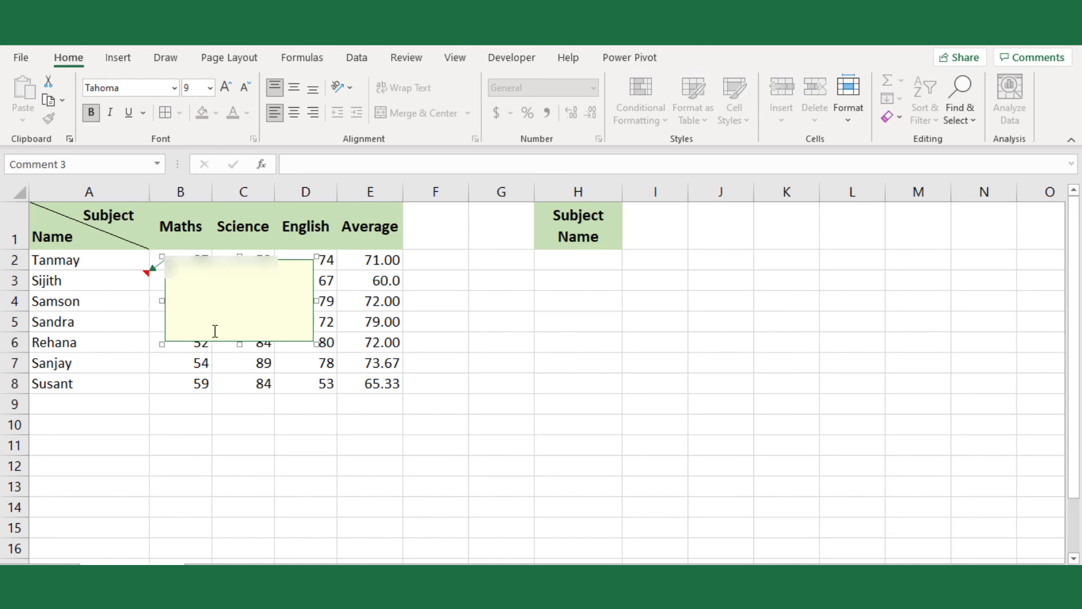
pyautogui.click(208, 258)
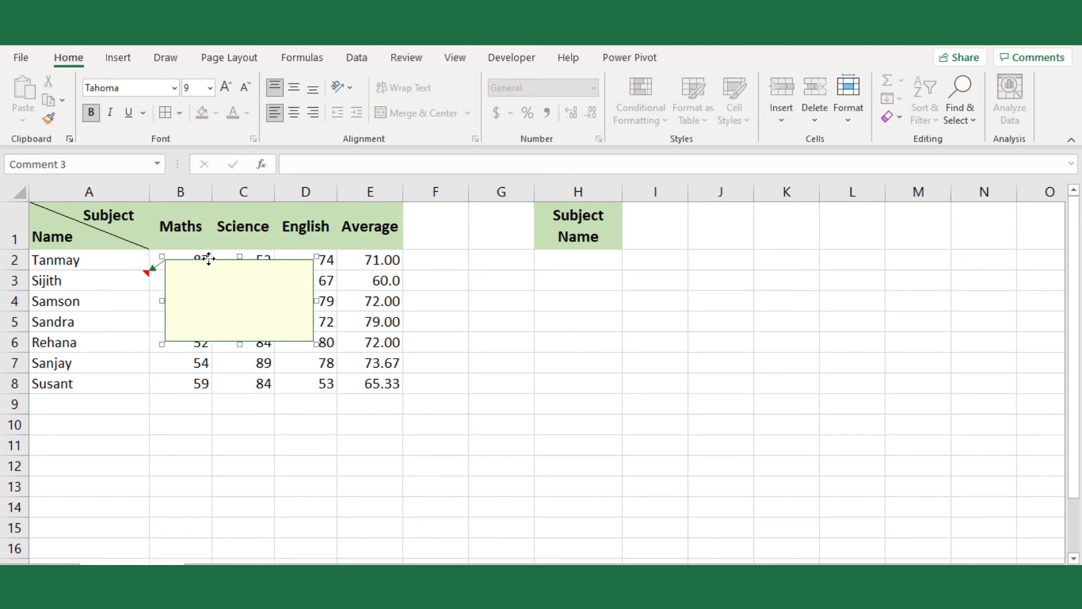
pyautogui.rightClick(209, 259)
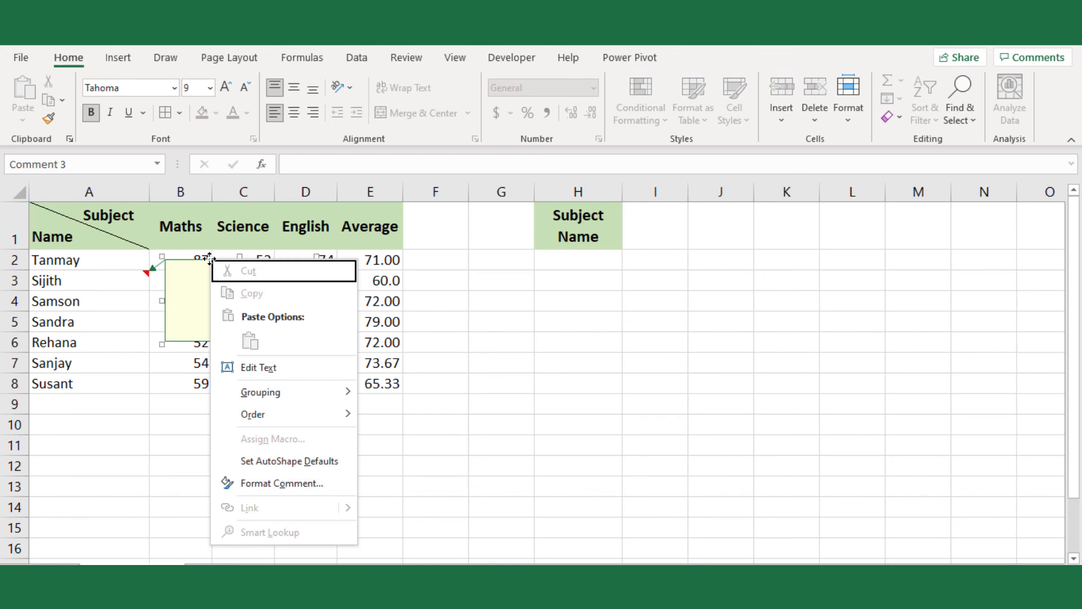
pyautogui.click(260, 484)
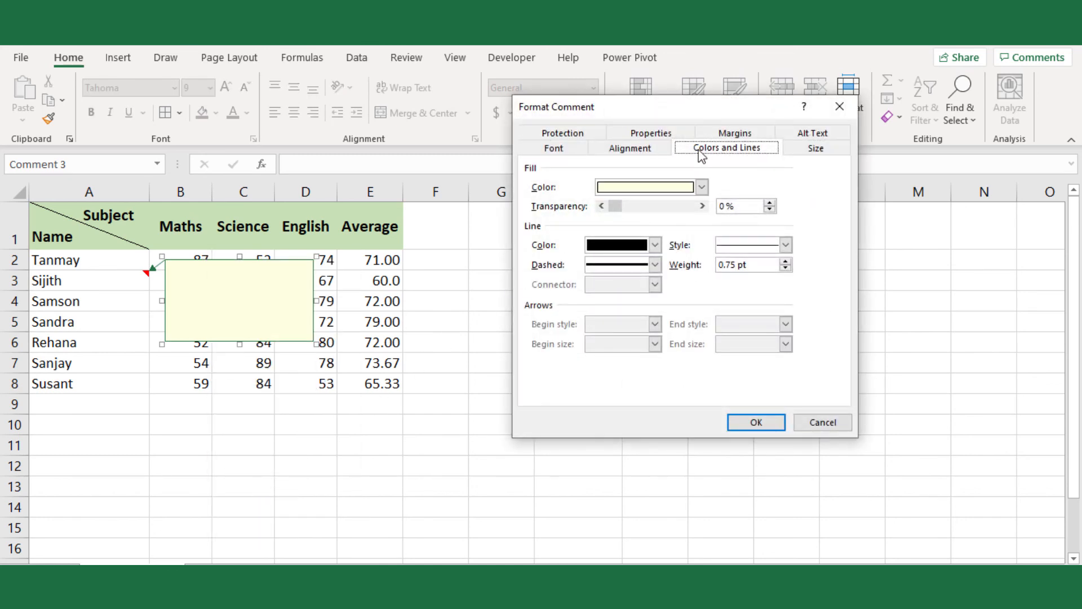
pyautogui.click(702, 188)
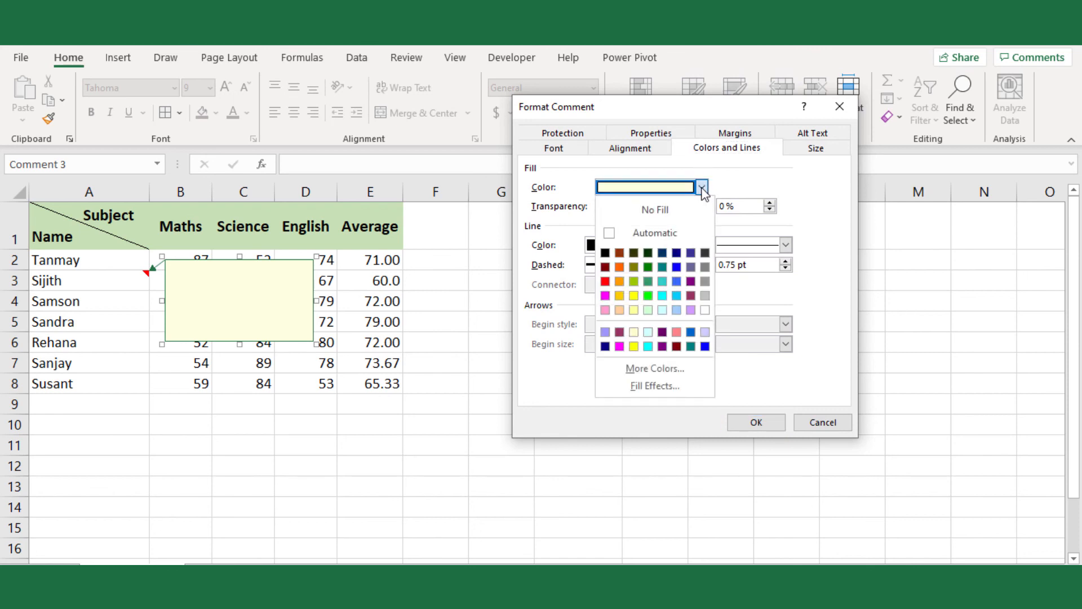
pyautogui.click(665, 386)
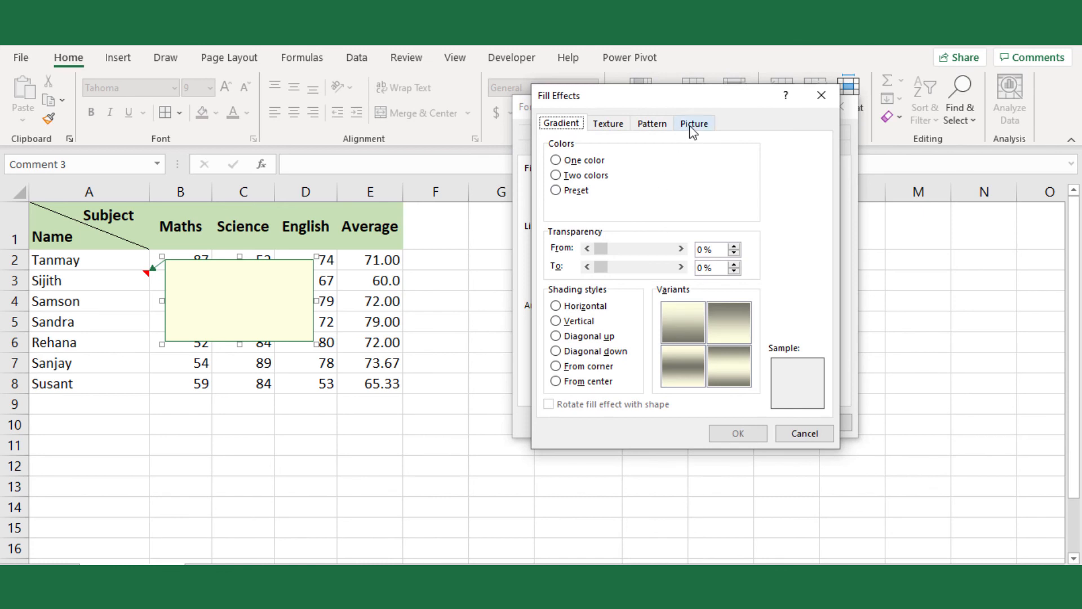
pyautogui.click(693, 126)
pyautogui.click(709, 314)
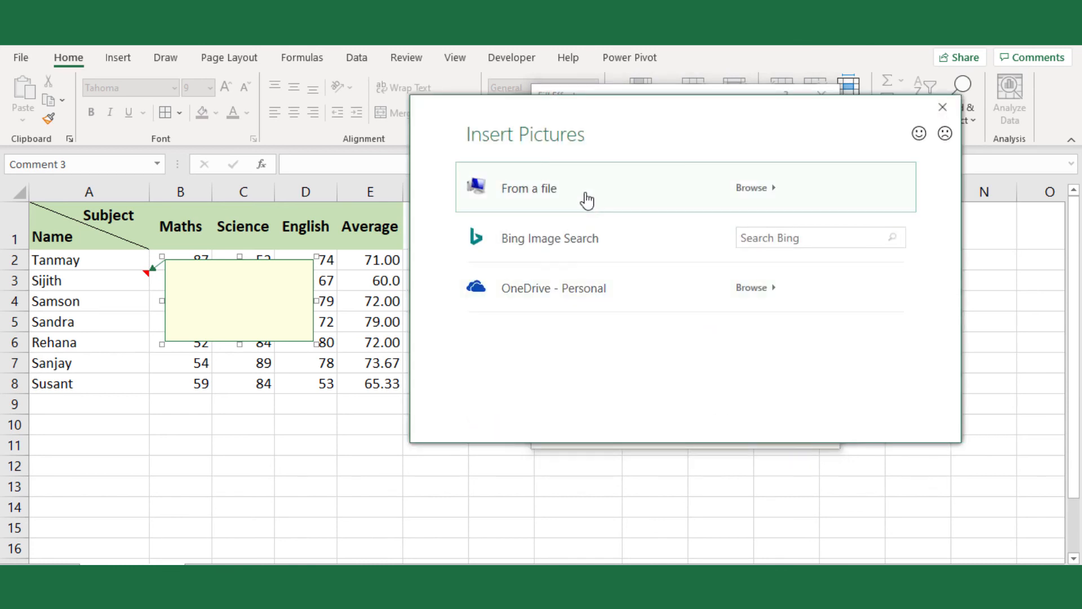
pyautogui.click(582, 198)
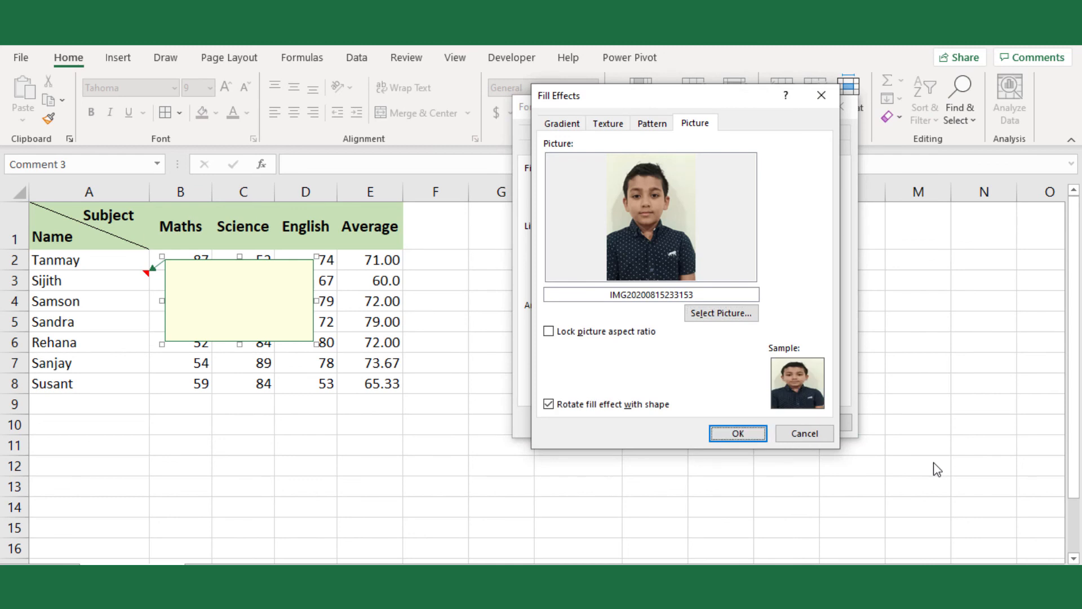
pyautogui.click(738, 433)
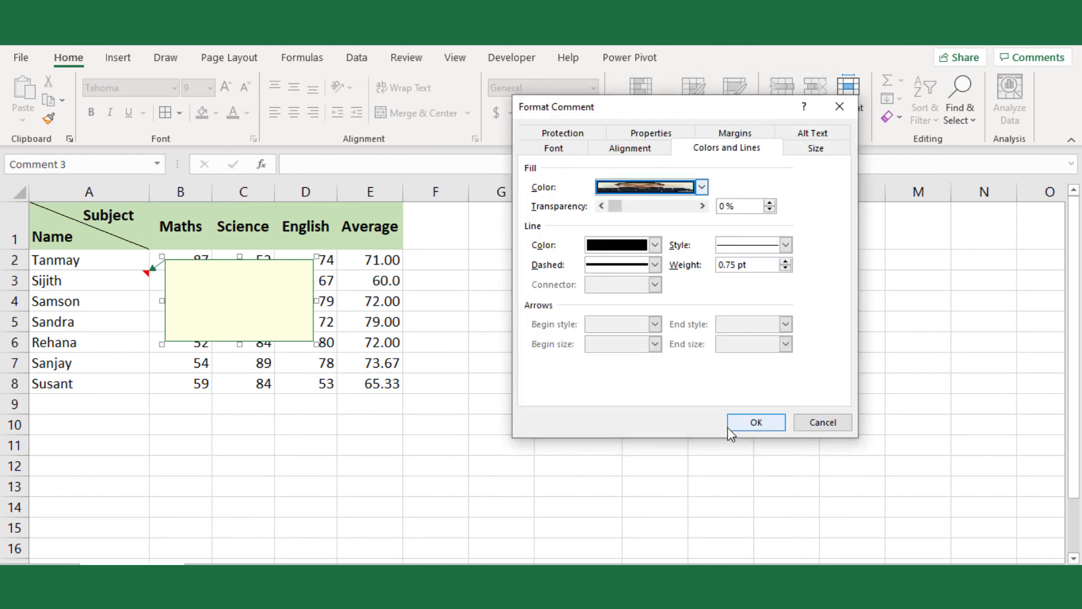
pyautogui.click(754, 424)
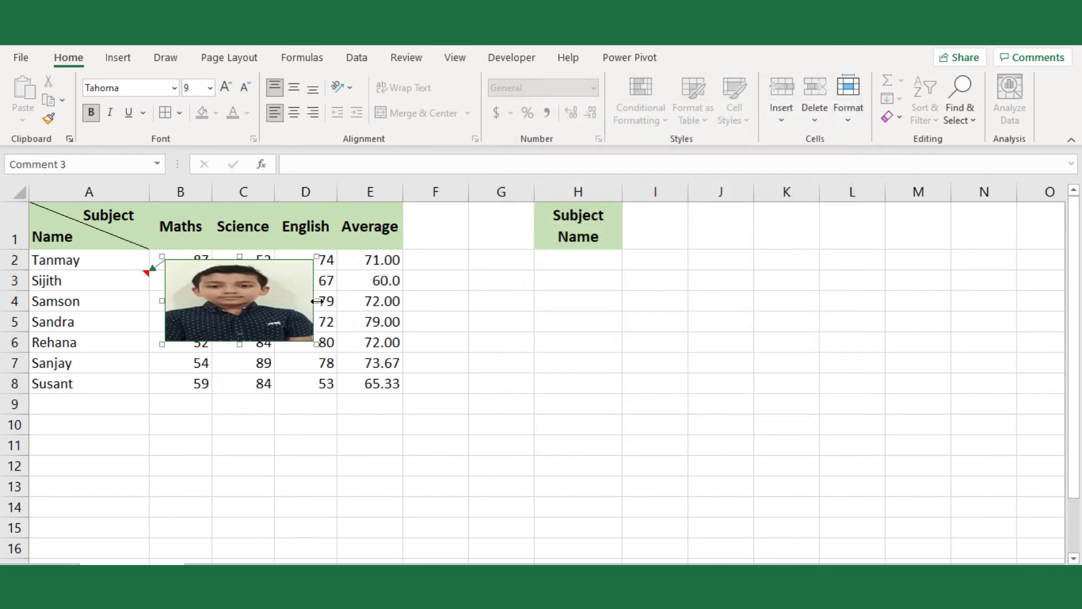
# Step: Narrow the picture note on cell A3 to about half its width, deselect it, and preview it from its cell
pyautogui.moveTo(316, 301); pyautogui.dragTo(248, 301)
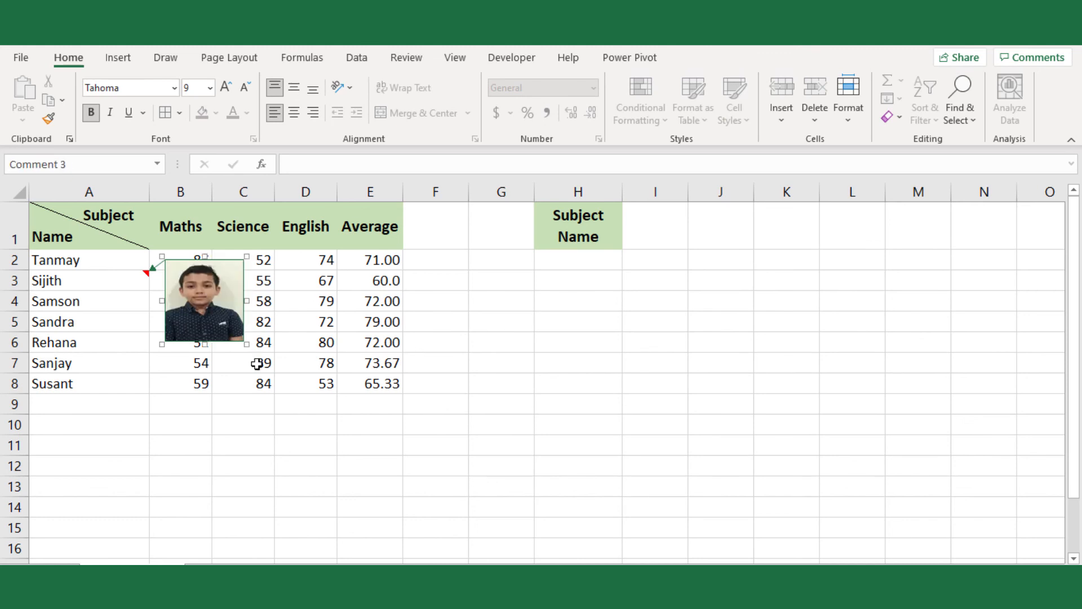
pyautogui.click(243, 400)
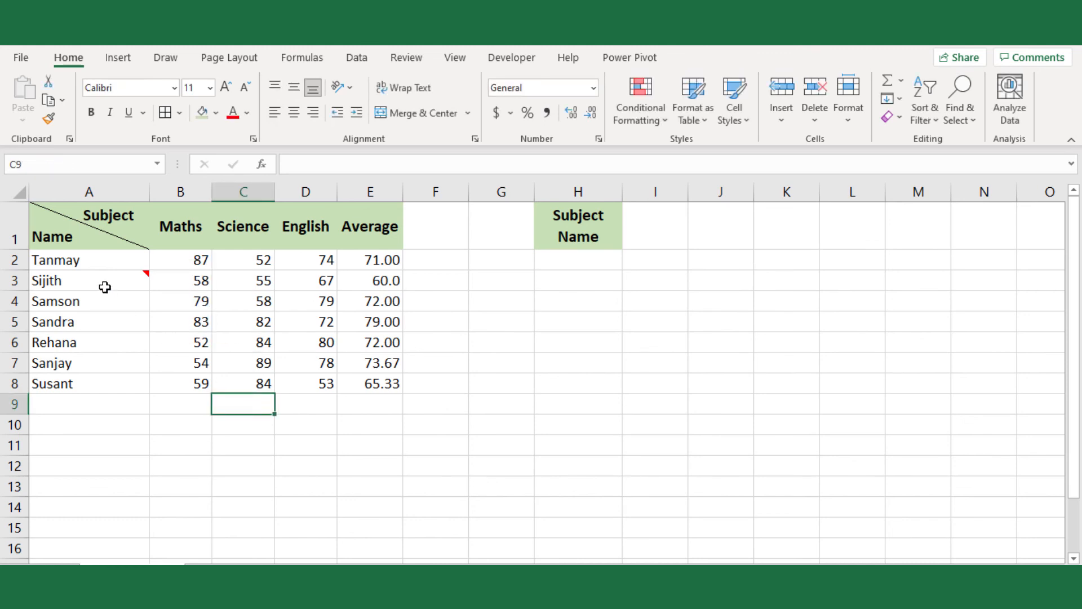
pyautogui.moveTo(105, 281)
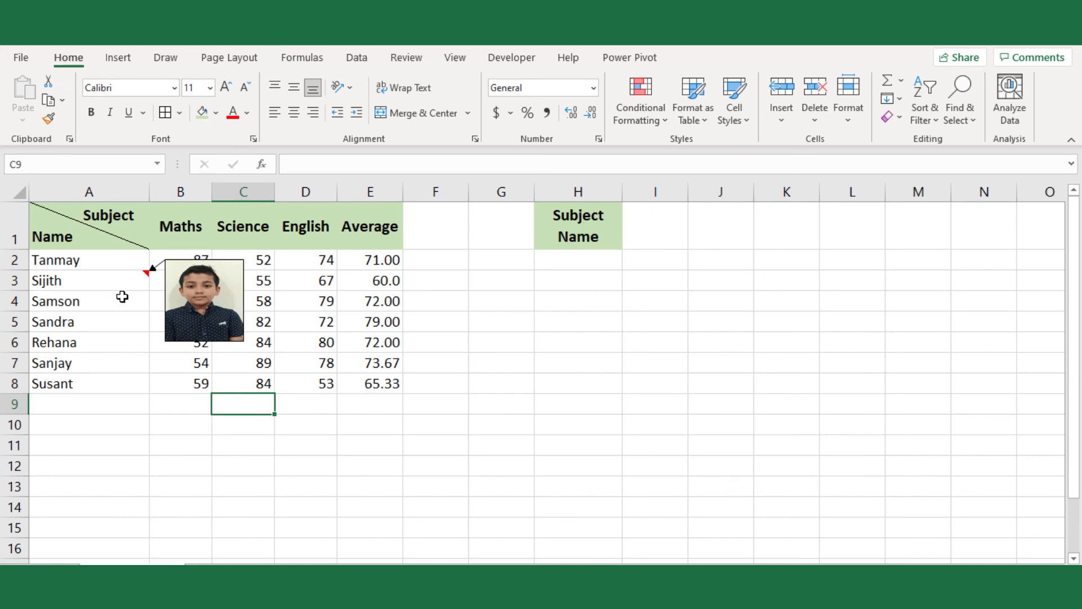